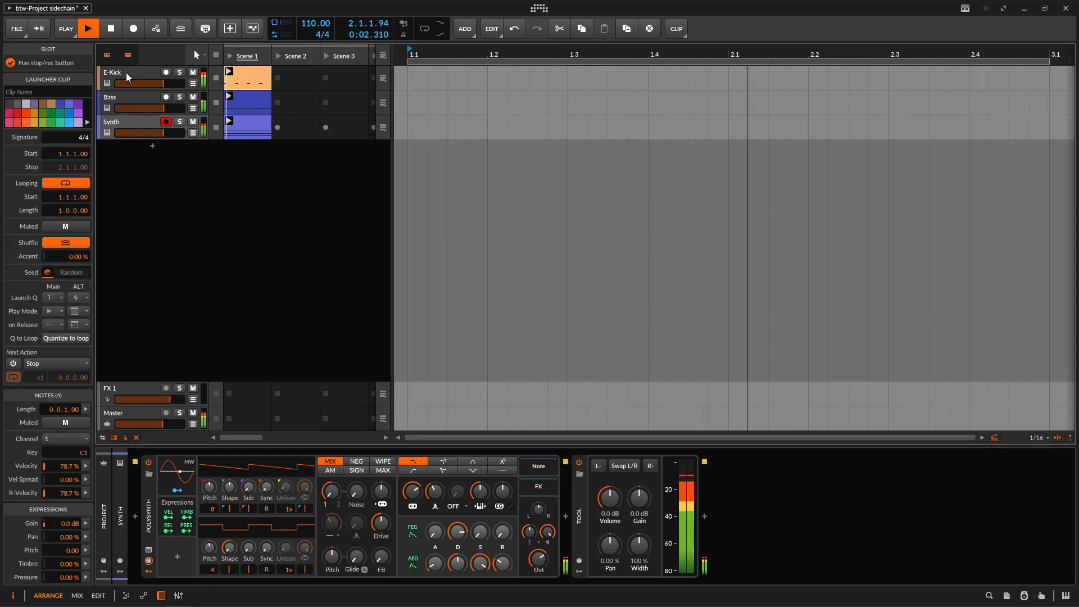
- Stop playback and show the project-level modulator slots, with the project remote controls hidden
left_click(113, 26)
left_click(131, 133)
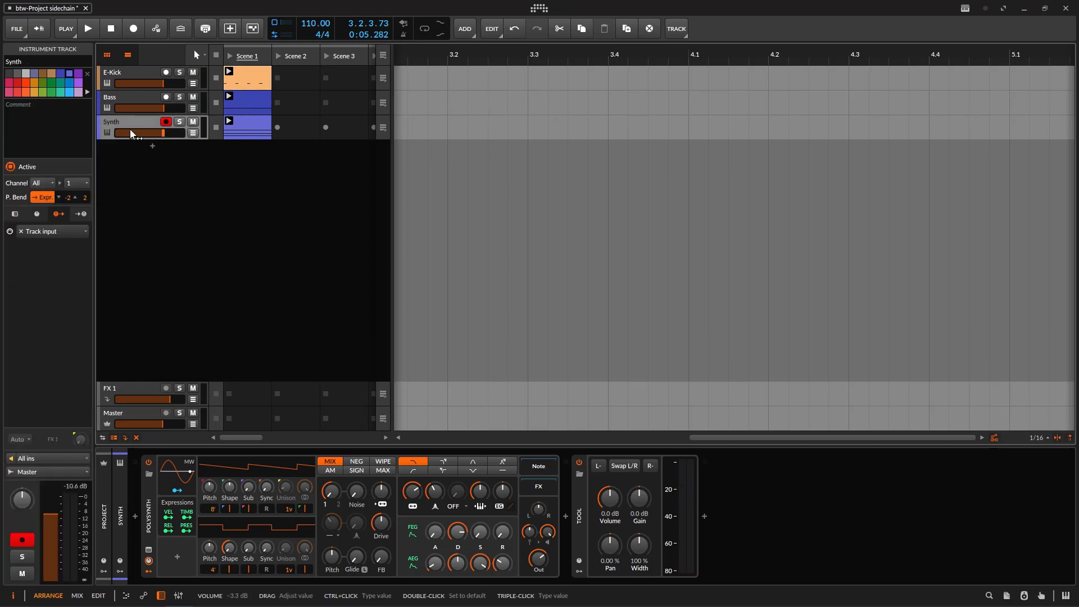
left_click(103, 525)
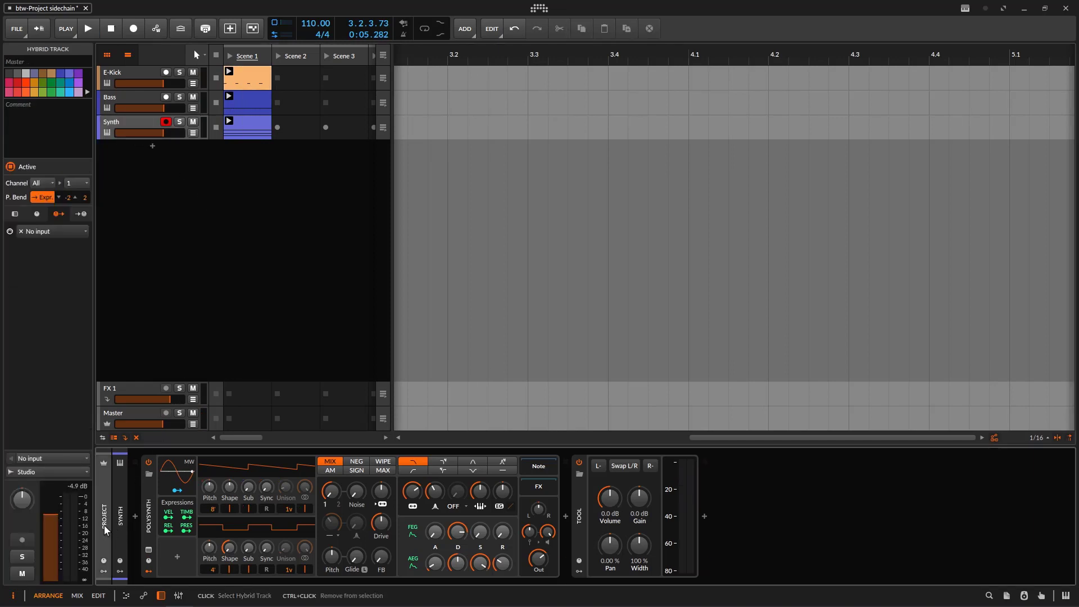
left_click(104, 492)
left_click(103, 560)
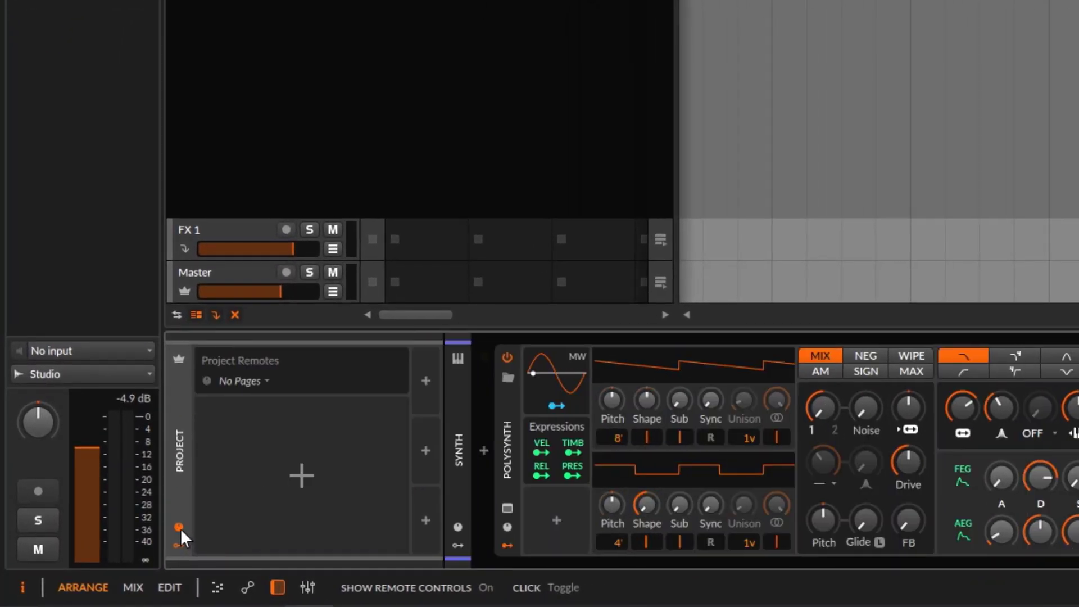
left_click(179, 527)
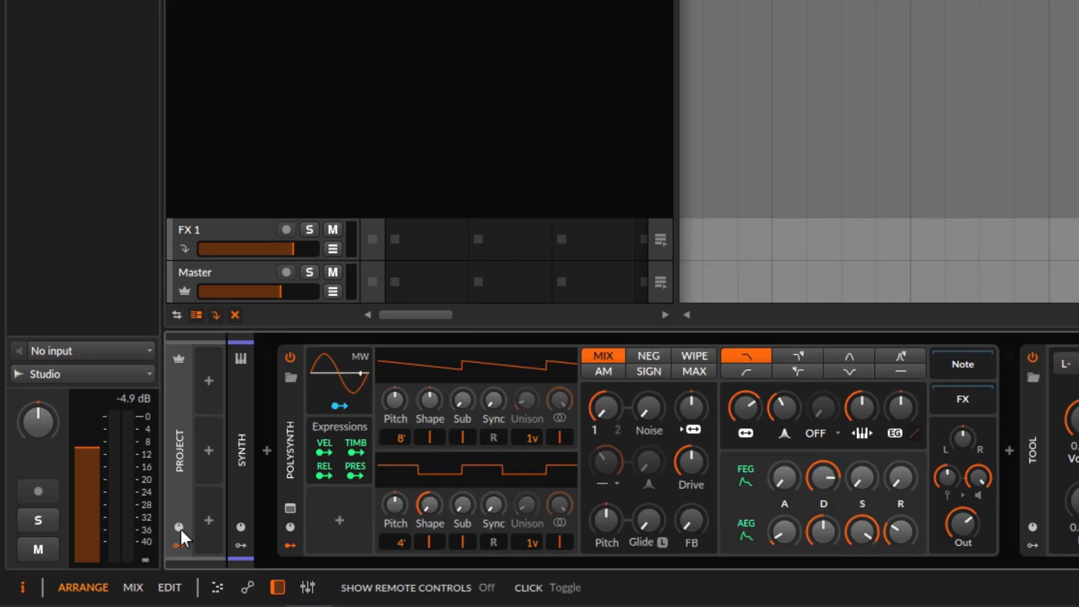
- Add a Segments modulator to the first project-level modulator slot
left_click(212, 385)
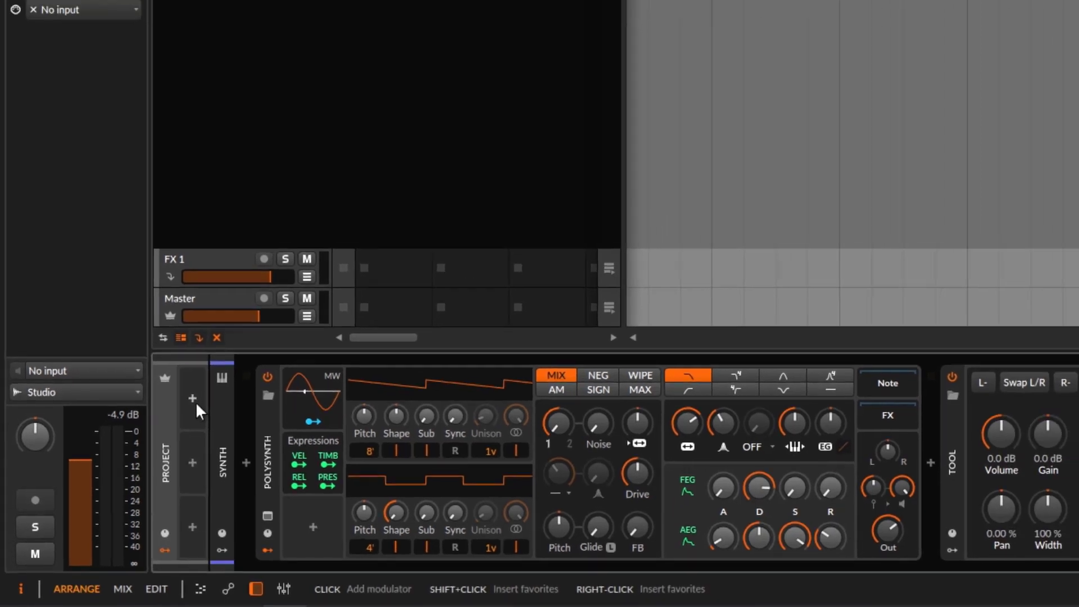
type("seg")
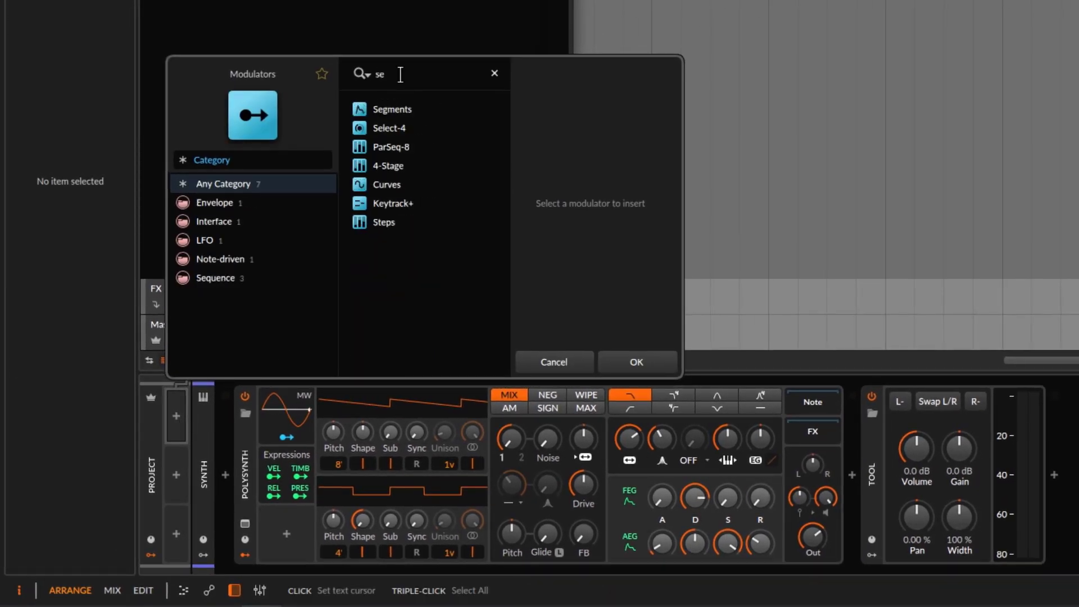
left_click(390, 113)
left_click(644, 354)
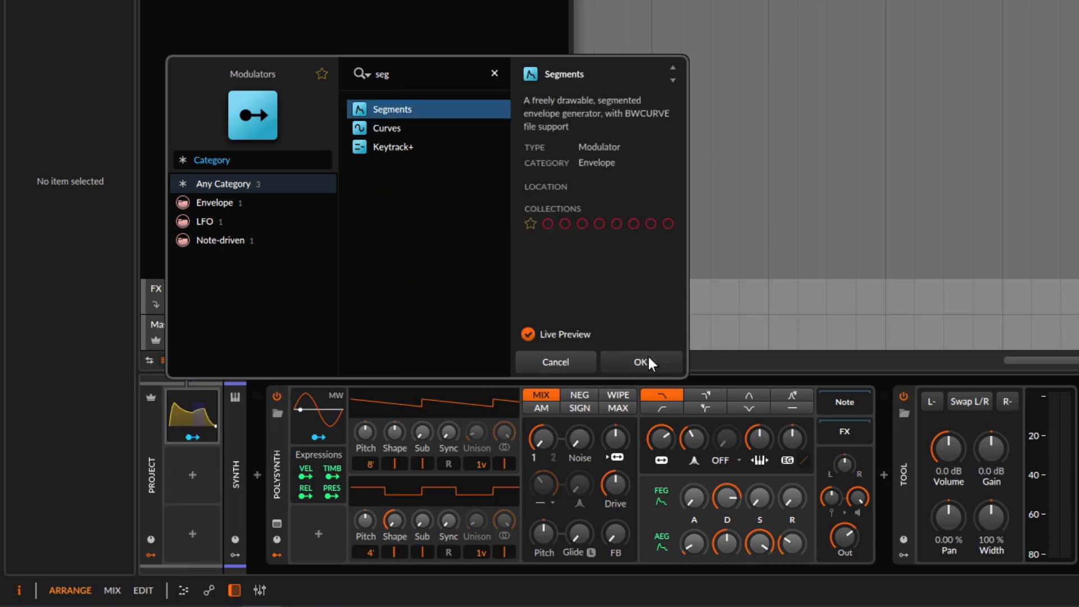
- Inspect the Segments modulator's default envelope in the curve editor during playback, then close the editor
left_click(198, 419)
left_click(262, 427)
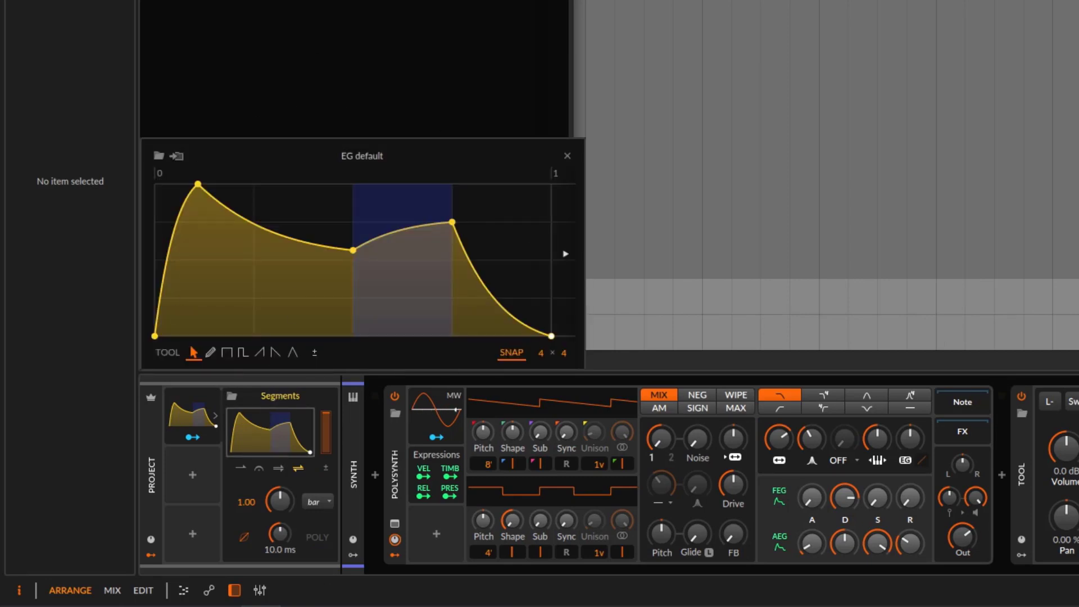
key("space")
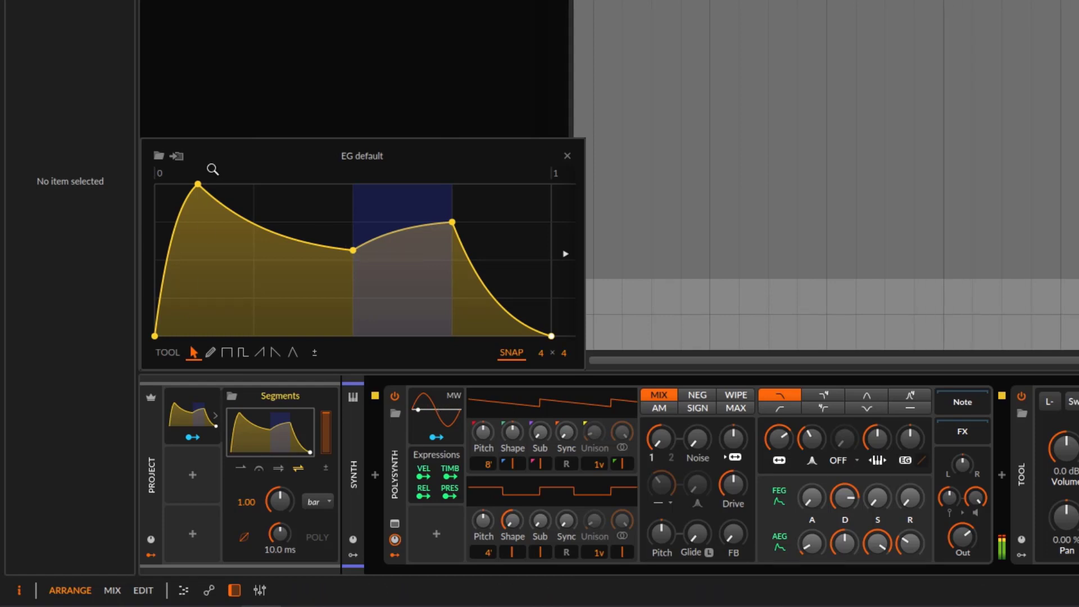
left_click(567, 156)
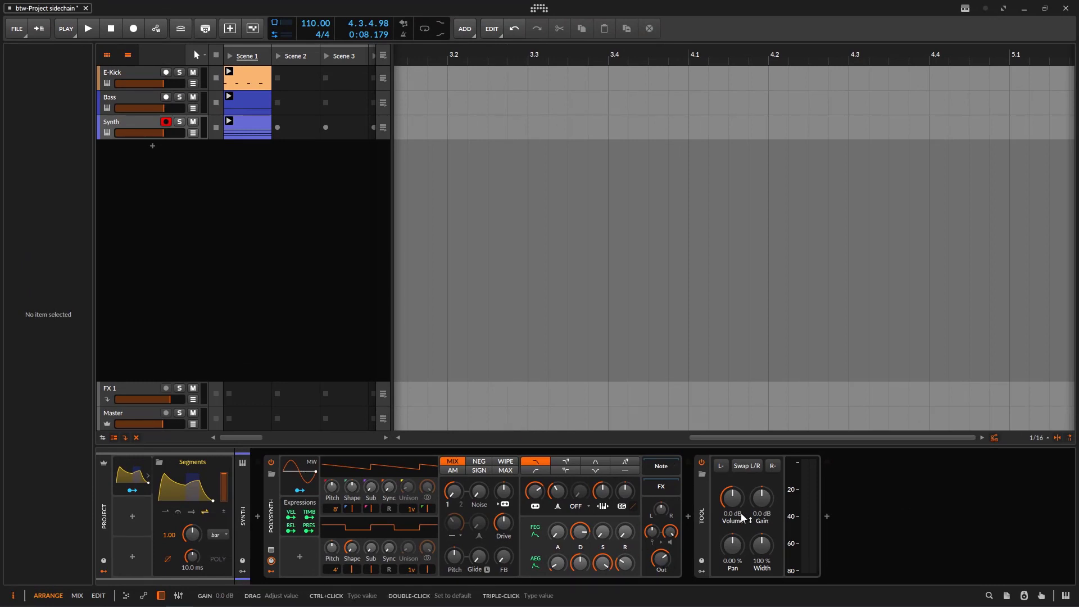
- Map the project's Segments modulator to the Volume of the Synth track's Tool device with amount -0.41, and audition it briefly
left_click(701, 494)
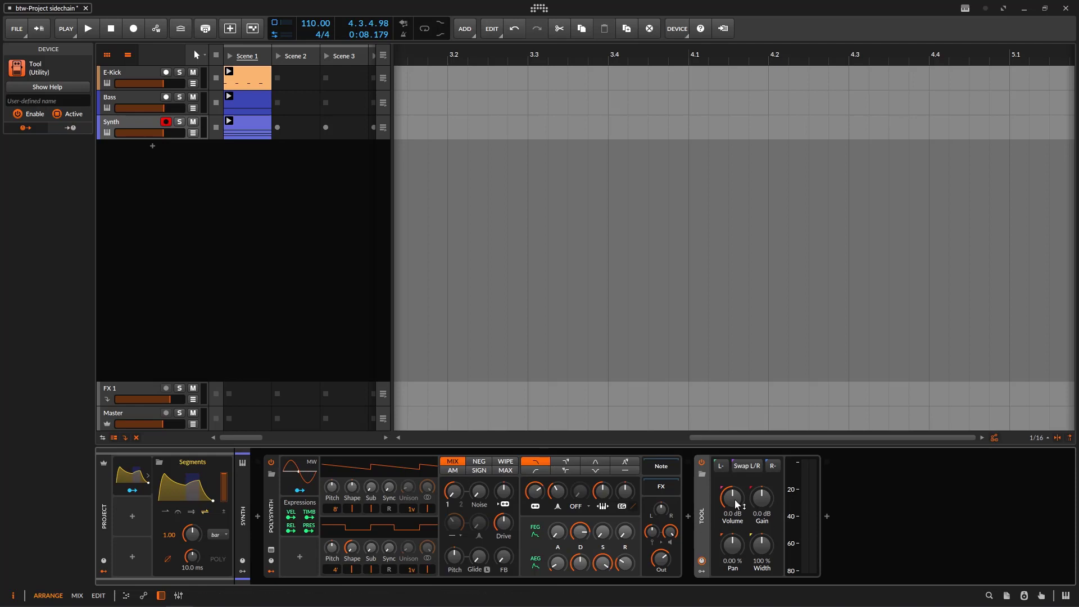
left_click(134, 493)
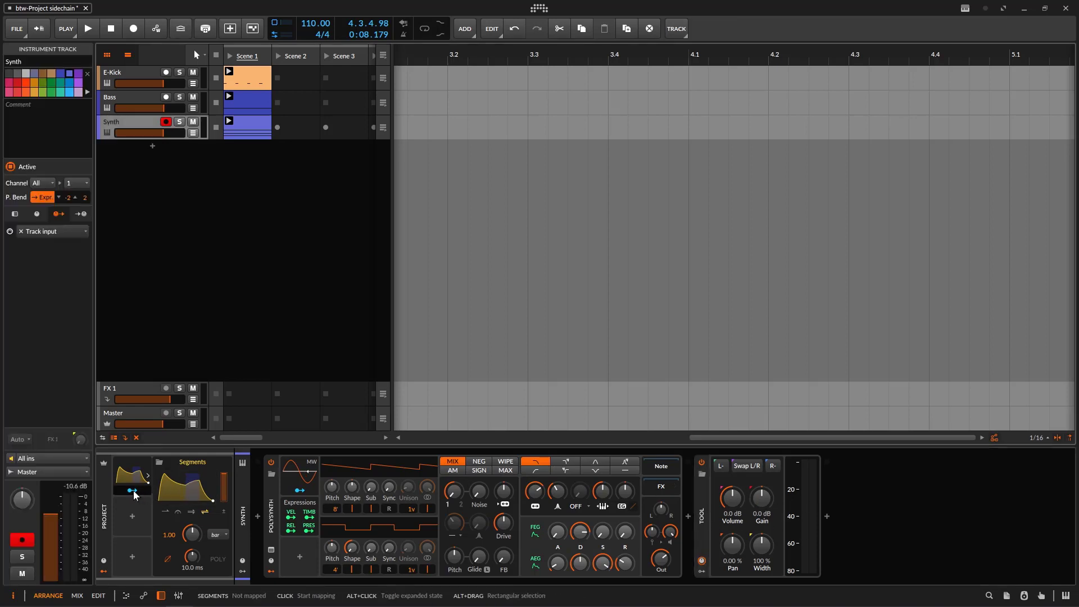
left_click(134, 493)
left_click_drag(732, 497, 732, 506)
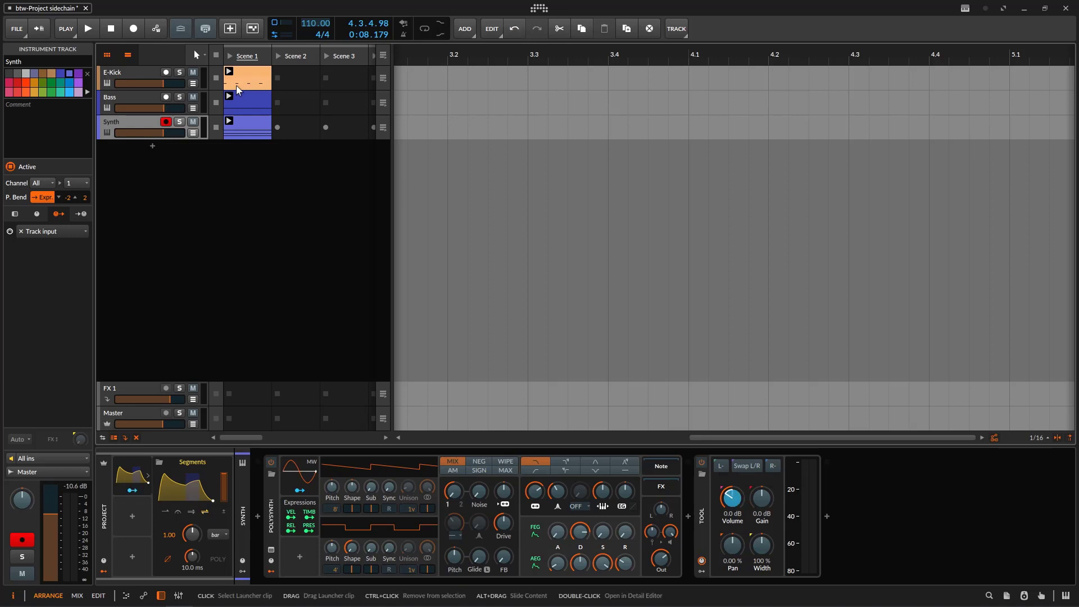
key("space")
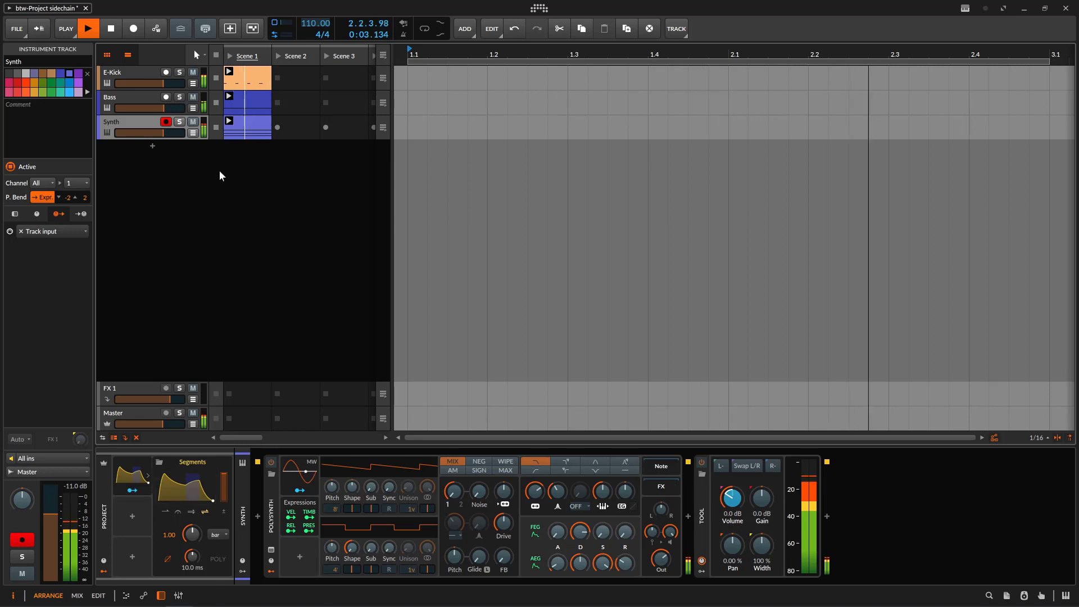
key("space")
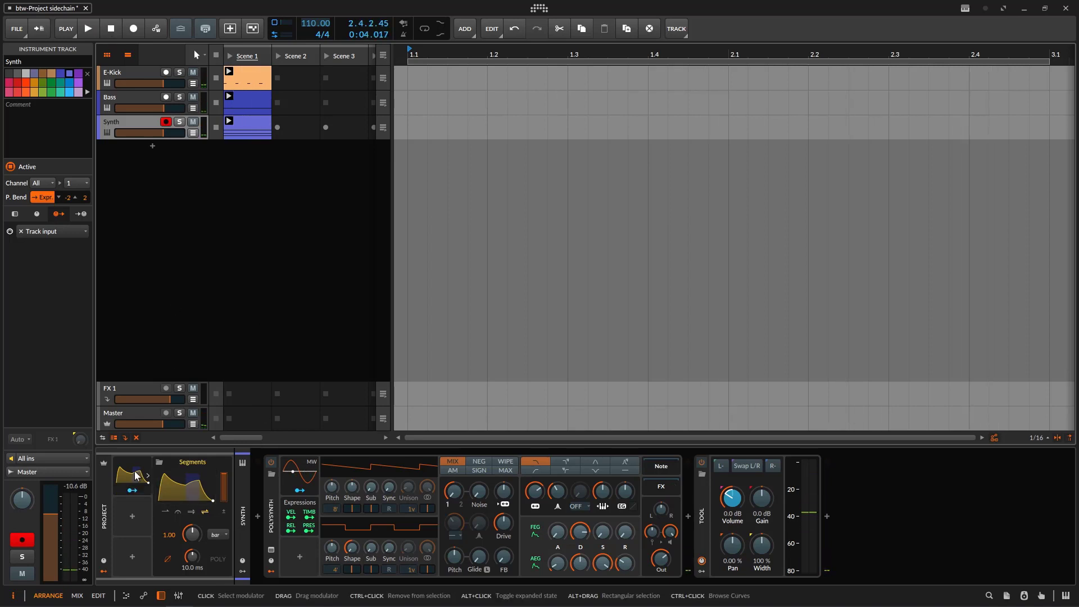
- Set the note source for the project-level modulators to the E-Kick track
left_click(135, 75)
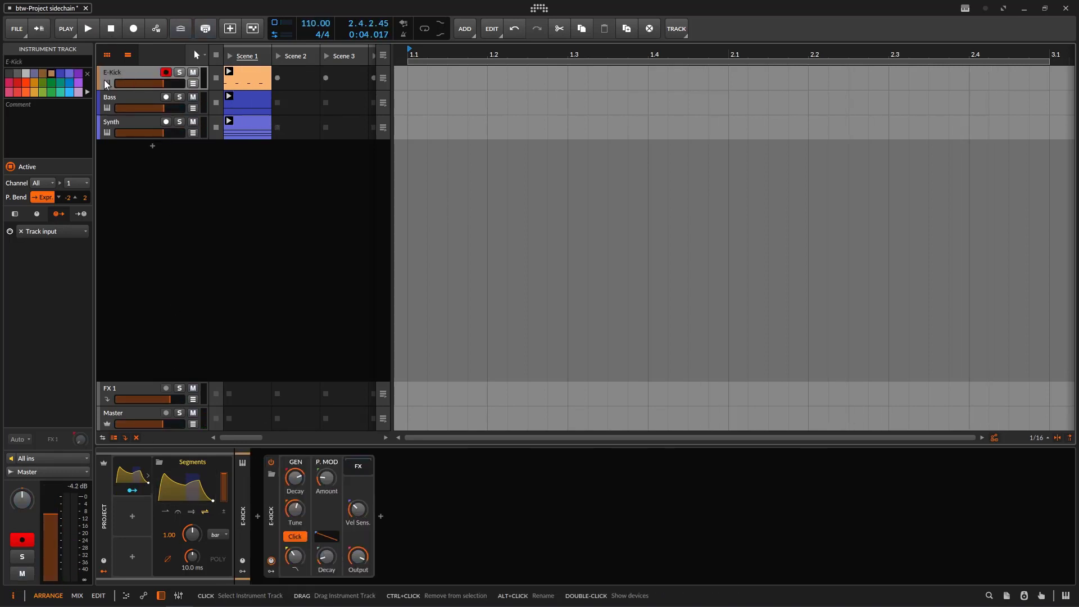
left_click(133, 122)
left_click(108, 519)
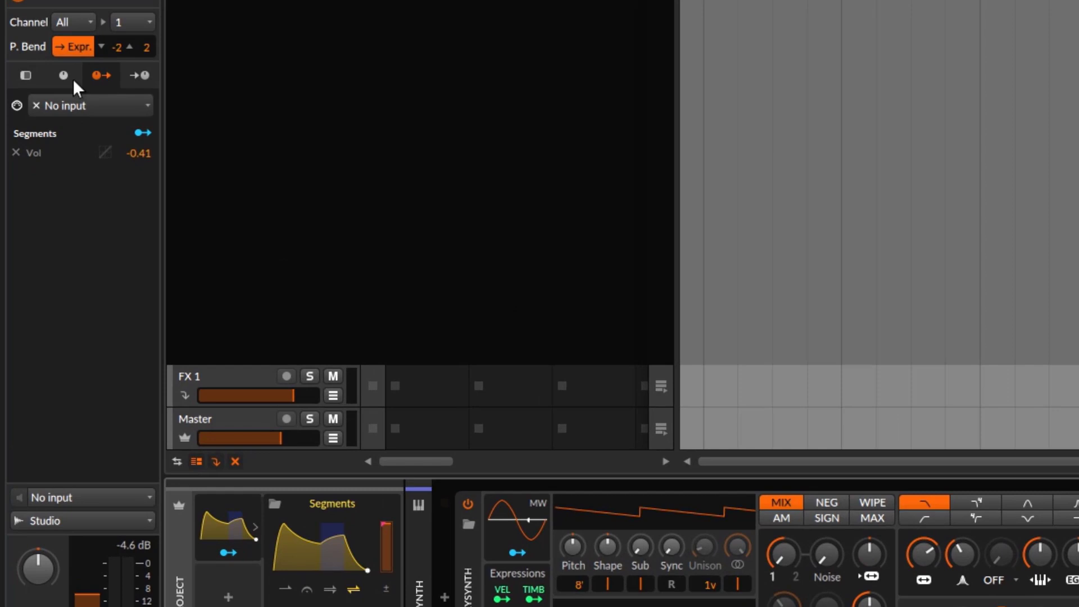
left_click(38, 214)
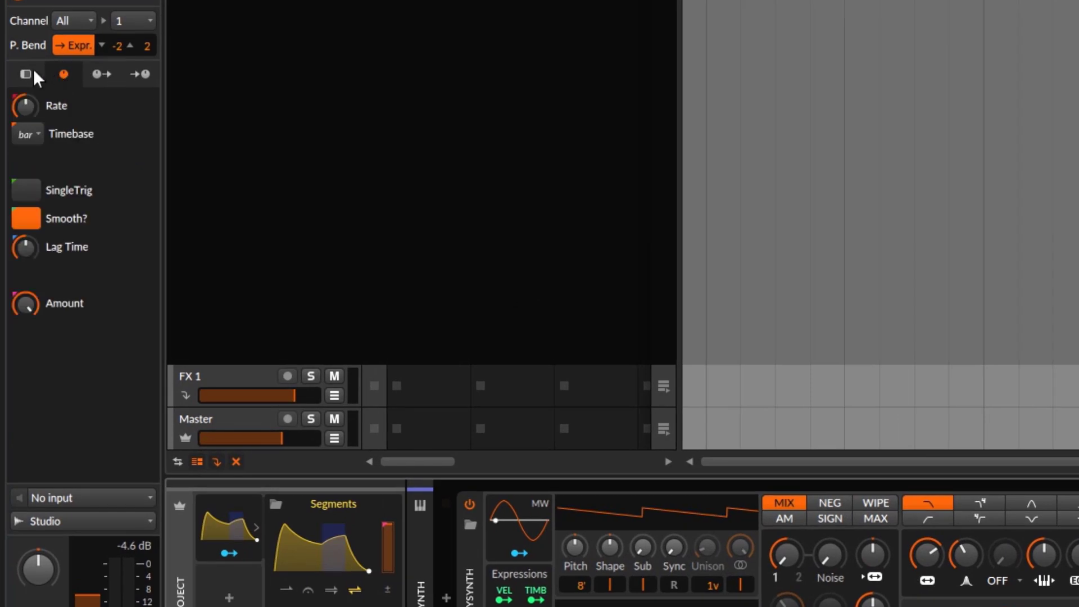
left_click(33, 70)
left_click(99, 73)
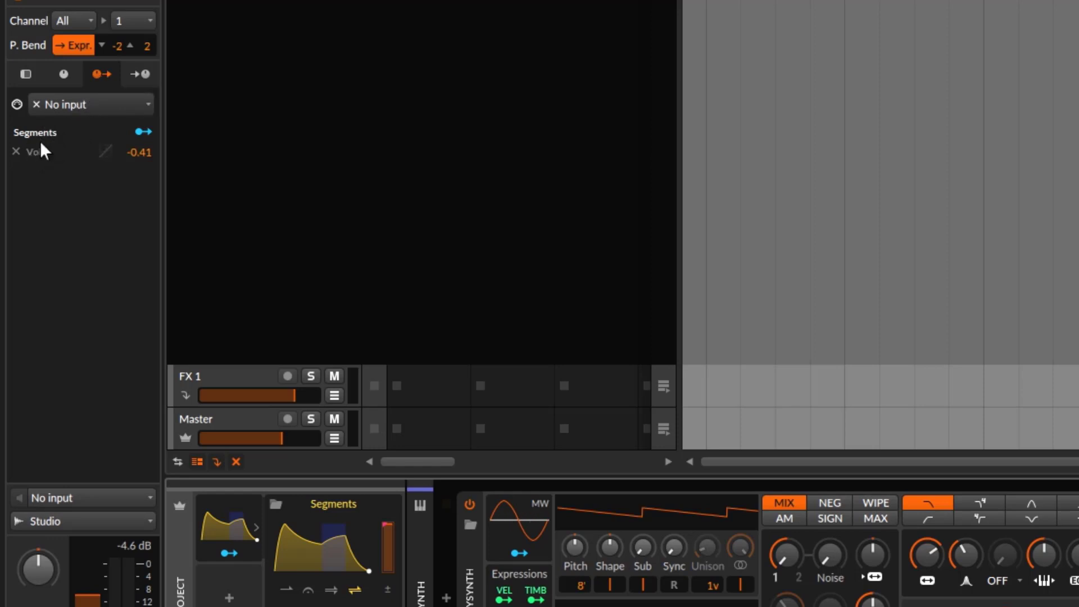
left_click(74, 106)
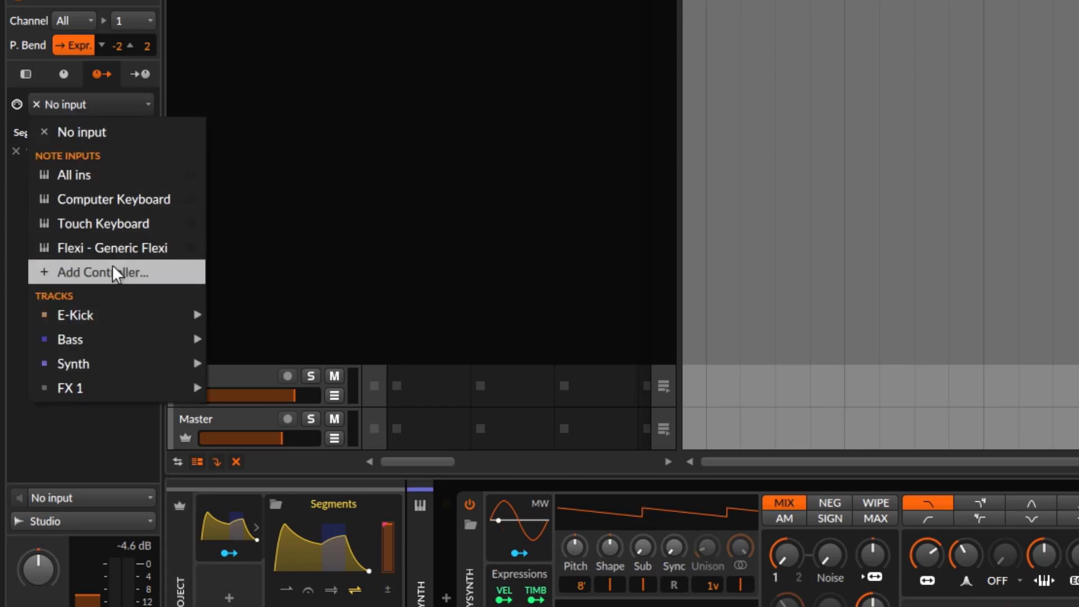
mouse_move(187, 313)
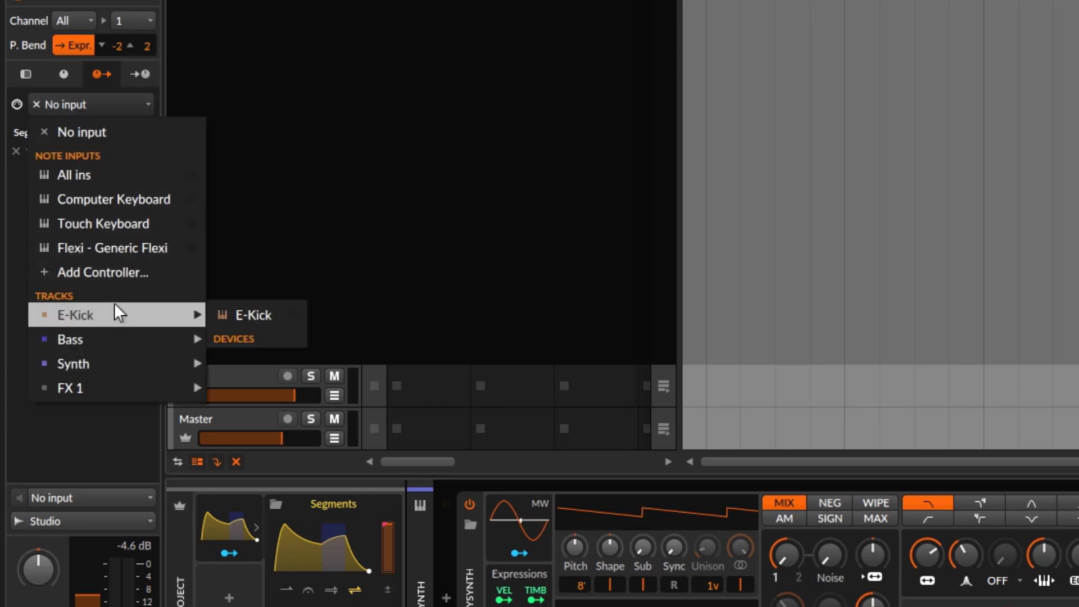
left_click(274, 315)
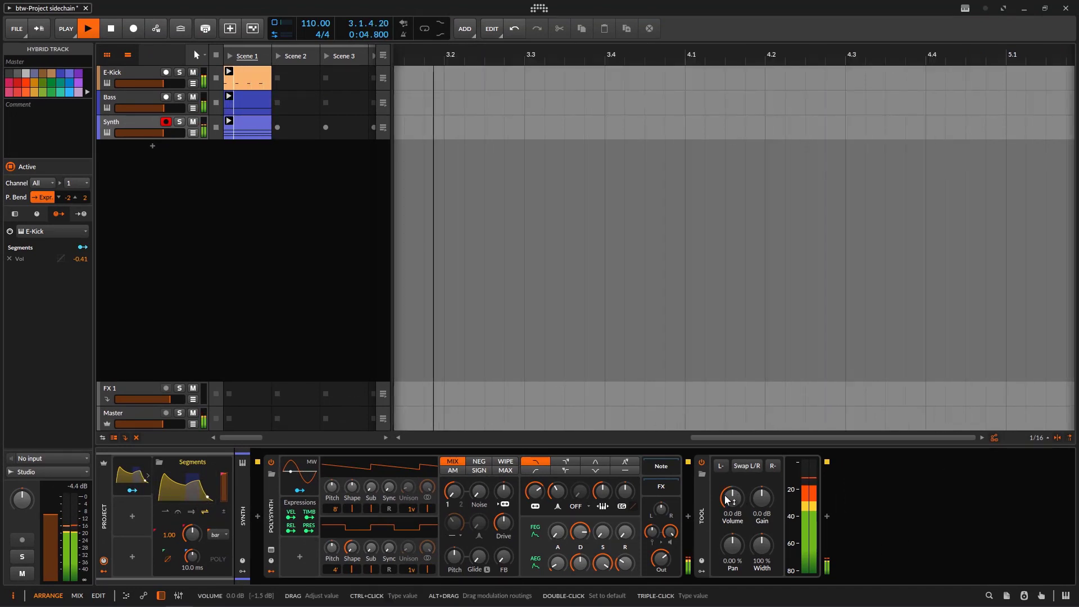
- Switch the Segments envelope to its non-looping play mode and set its timebase to 8th note, with the curve editor open
left_click(184, 486)
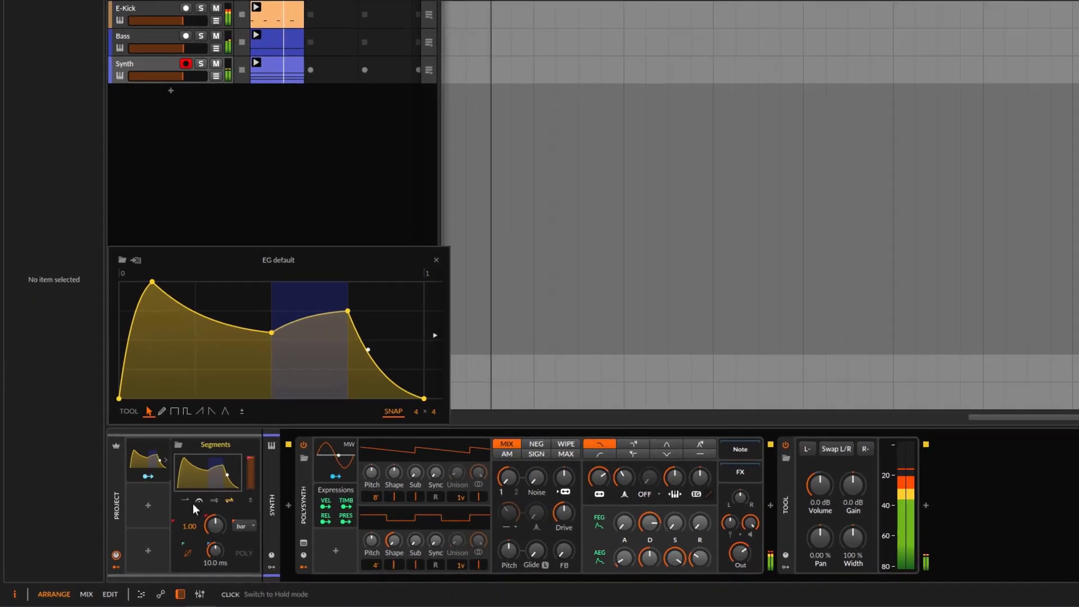
left_click(185, 502)
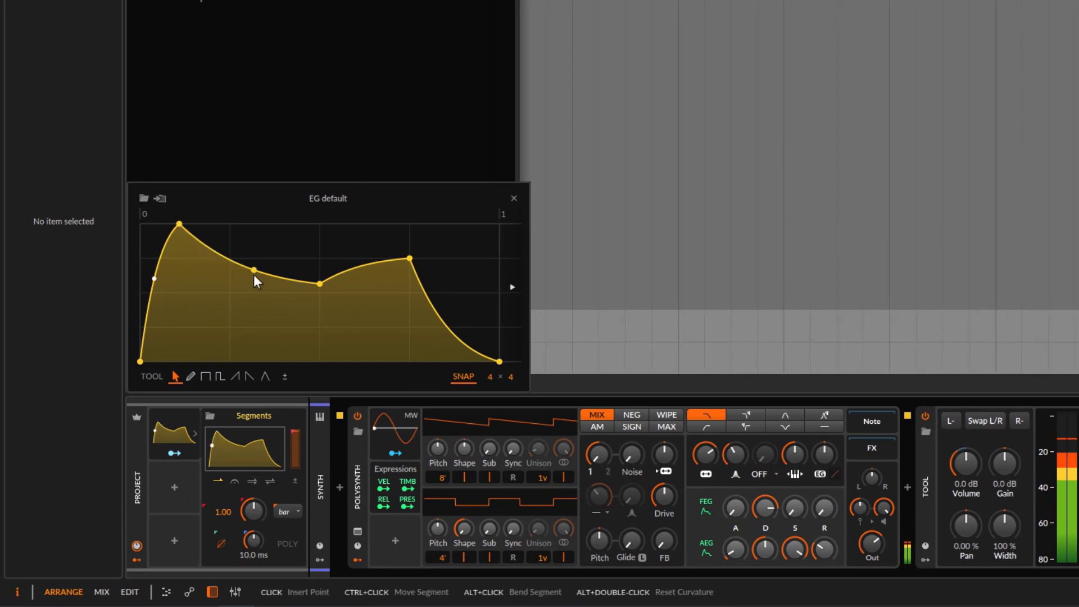
left_click(296, 511)
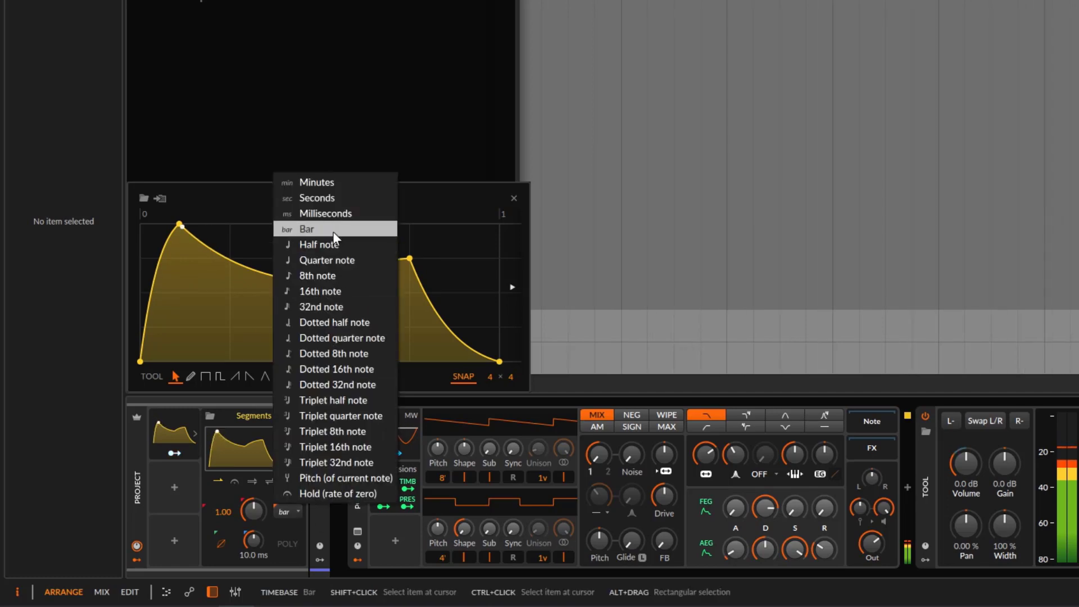
left_click(329, 275)
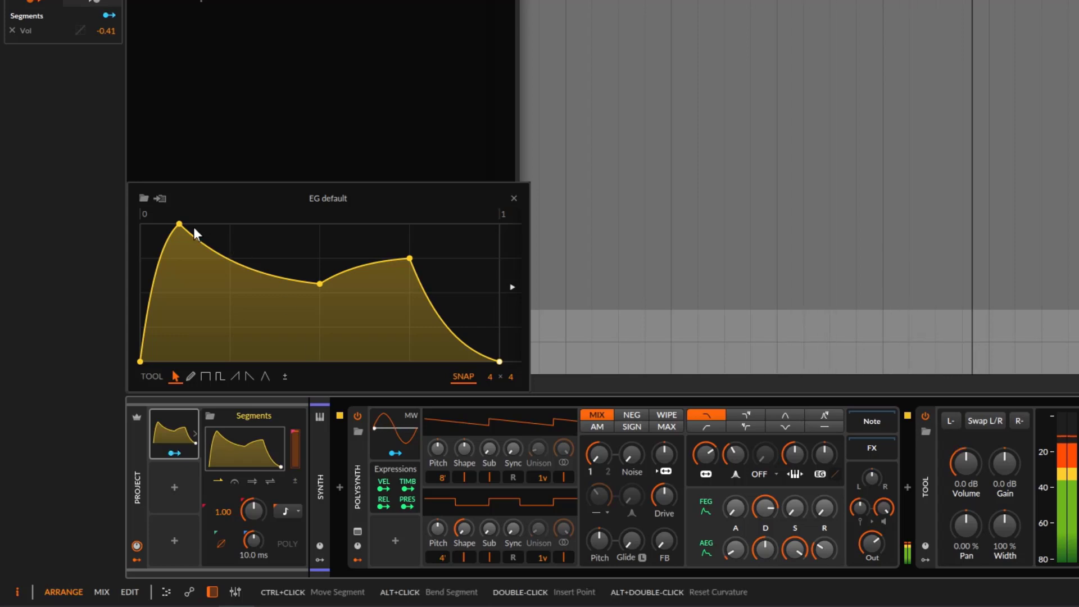
- Move the envelope's peak point to the very start at 100 % and delete the two middle points, leaving a single decay
left_click_drag(180, 225, 141, 224)
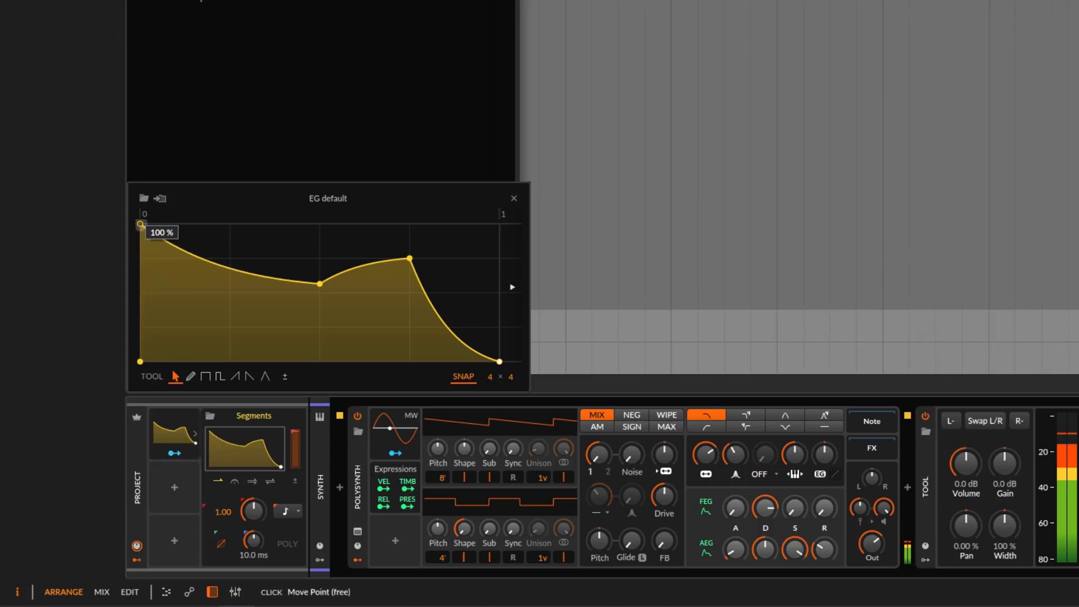
double_click(409, 258)
double_click(320, 283)
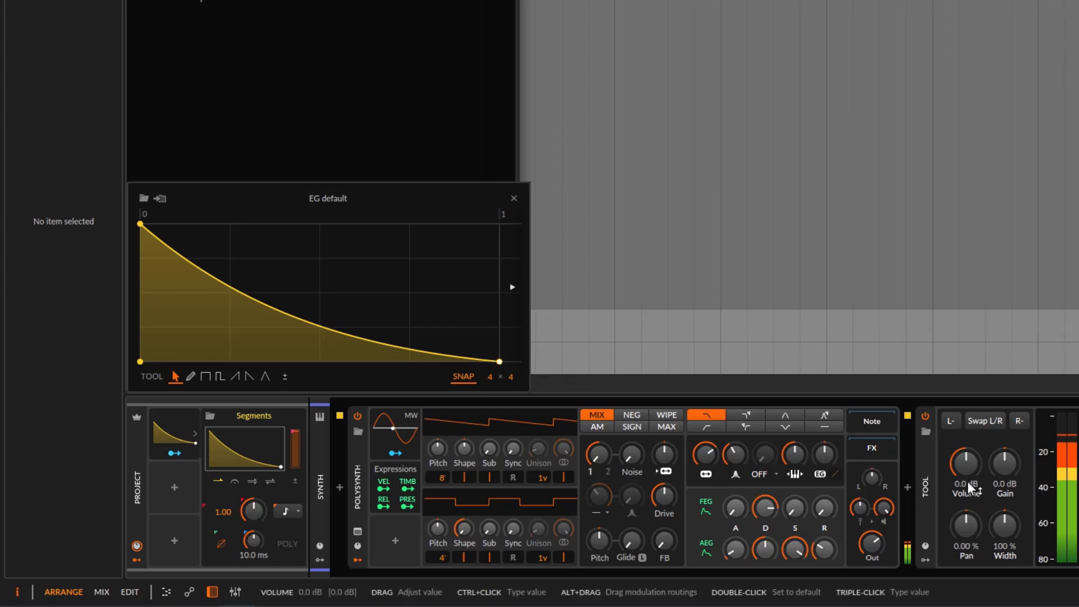
- Try bending the envelope's decay segment strongly outward and then strongly inward
double_click(307, 318)
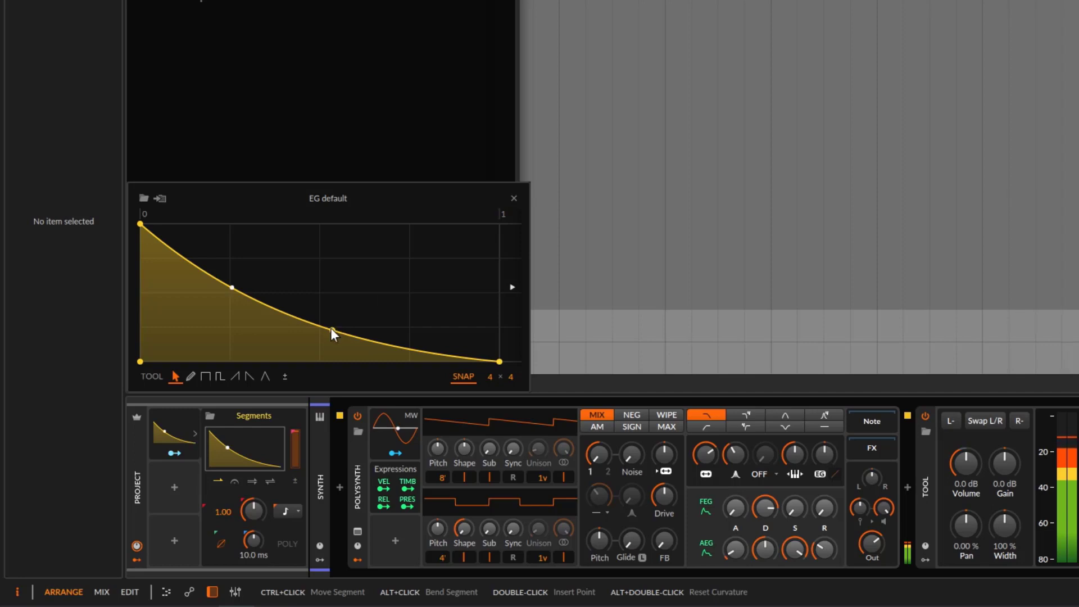
left_click_drag(303, 318, 303, 236)
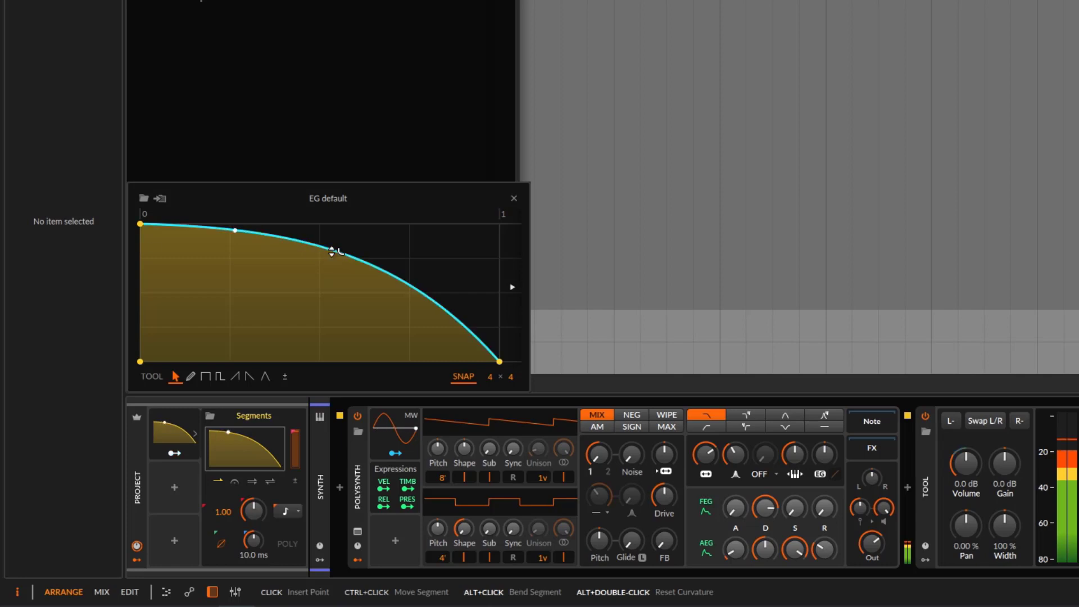
left_click_drag(331, 251, 332, 356)
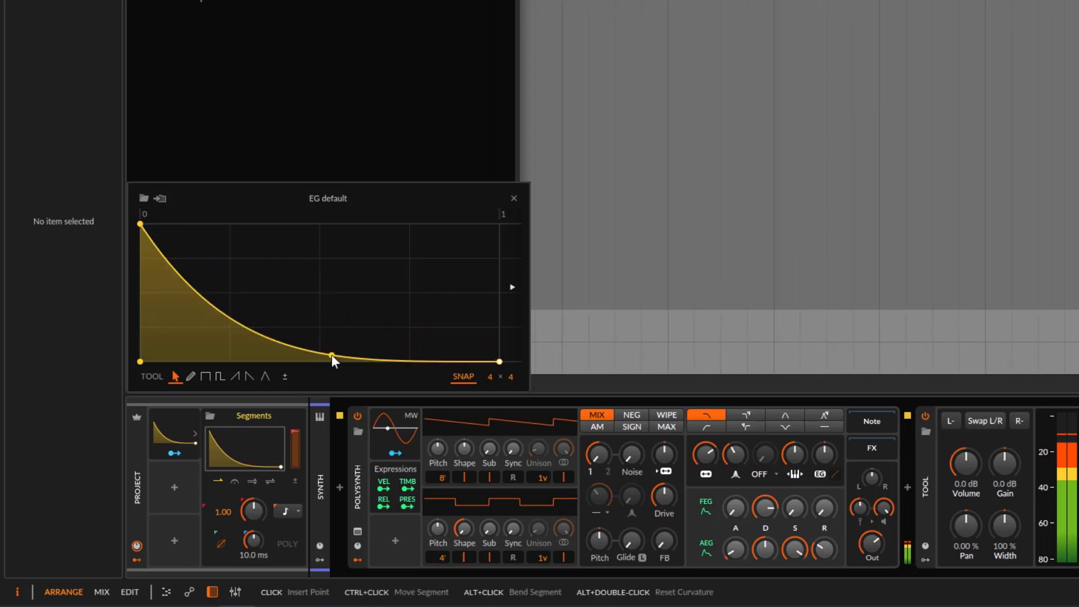
- Reset the decay segment's curvature and bend it slightly outward, then close the curve editor and stop playback
double_click(318, 354, "alt")
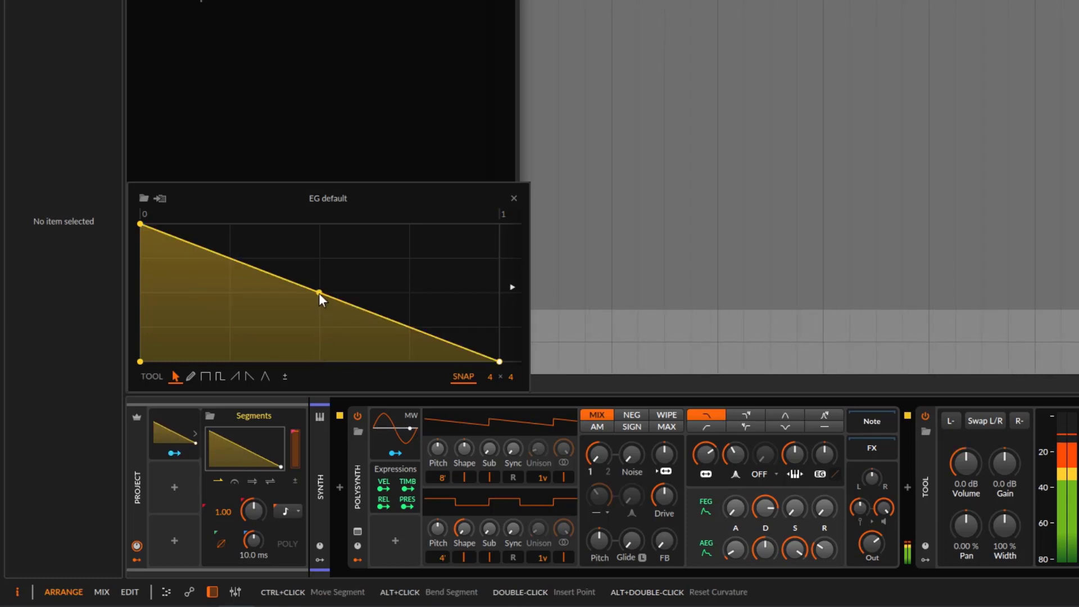
left_click_drag(316, 294, 316, 258)
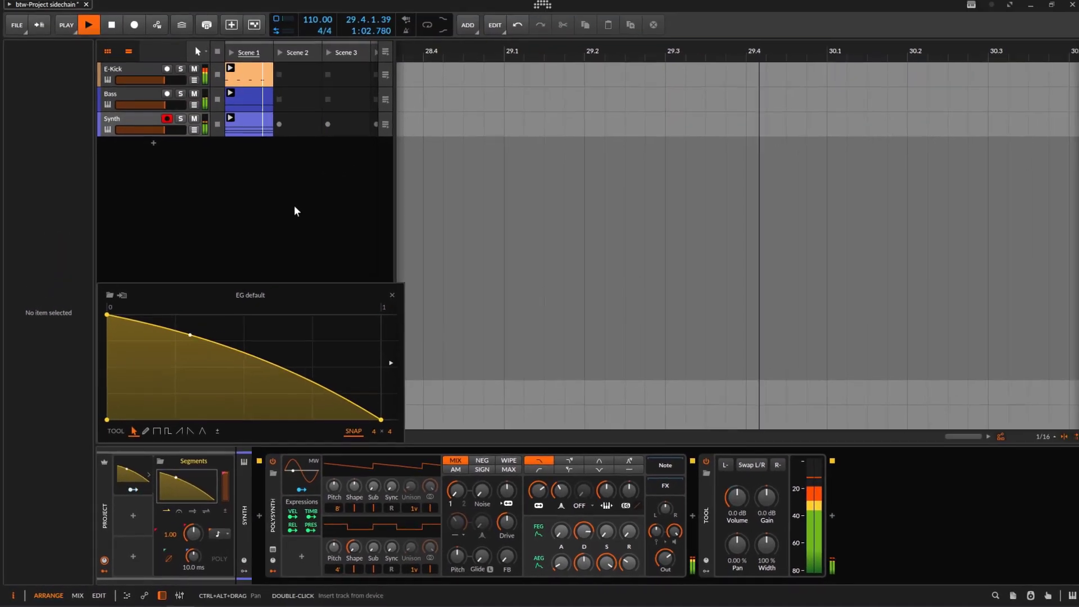
left_click(355, 125)
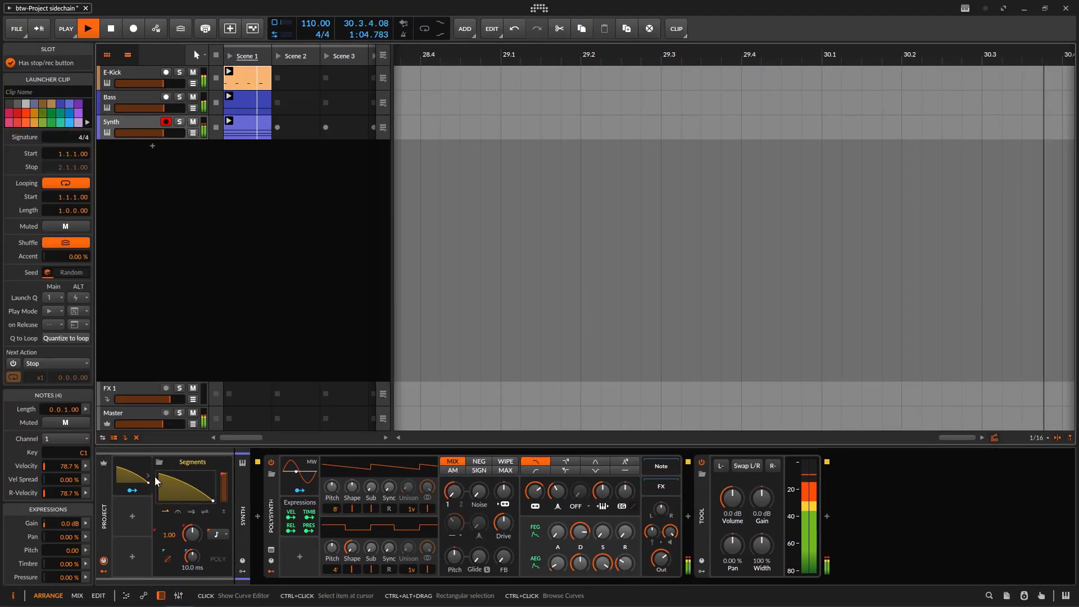
key("space")
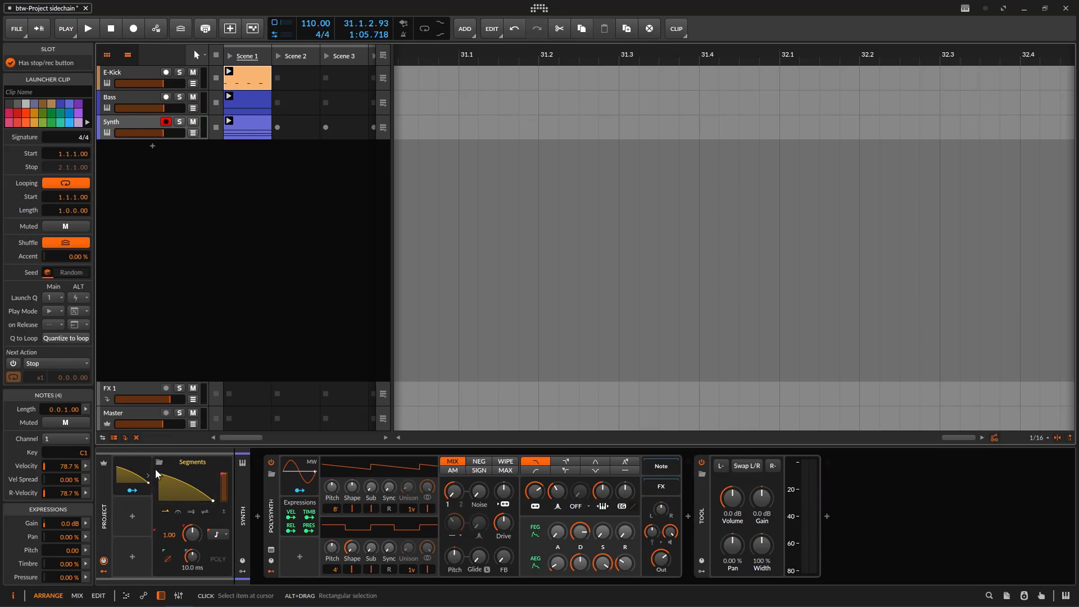
- Map the project-level Segments modulator to the Volume of the Bass track's Tool device with a negative amount and start playback
left_click(133, 97)
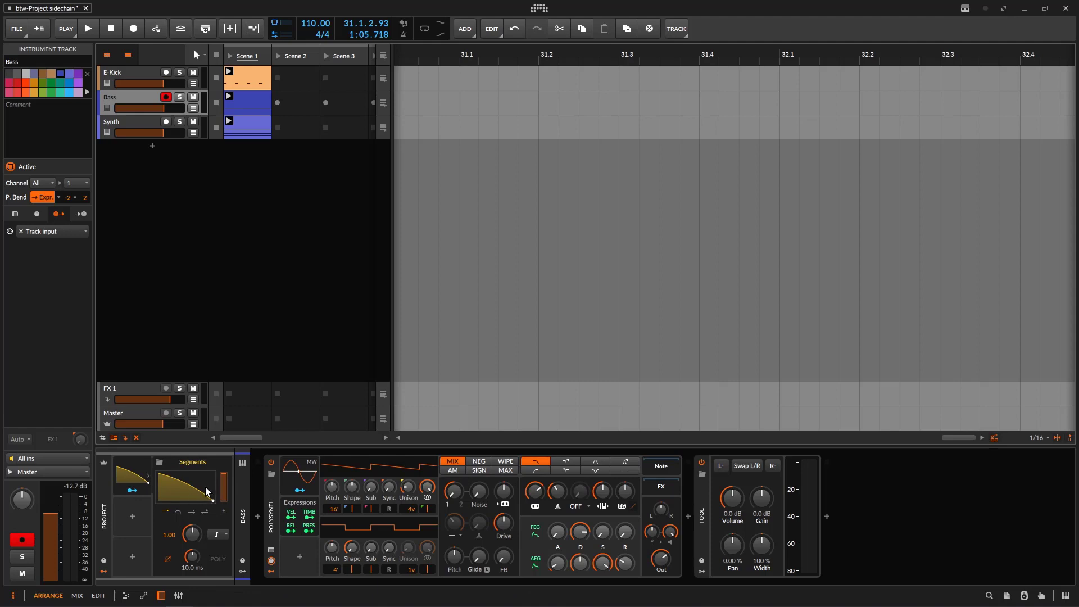
left_click(131, 491)
left_click(731, 497)
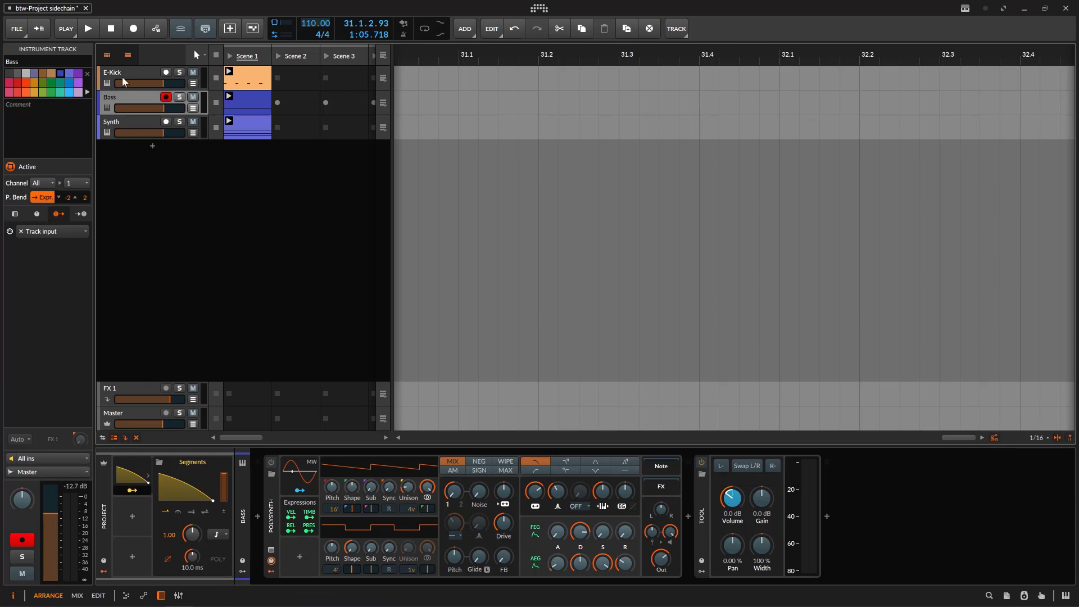
key("space")
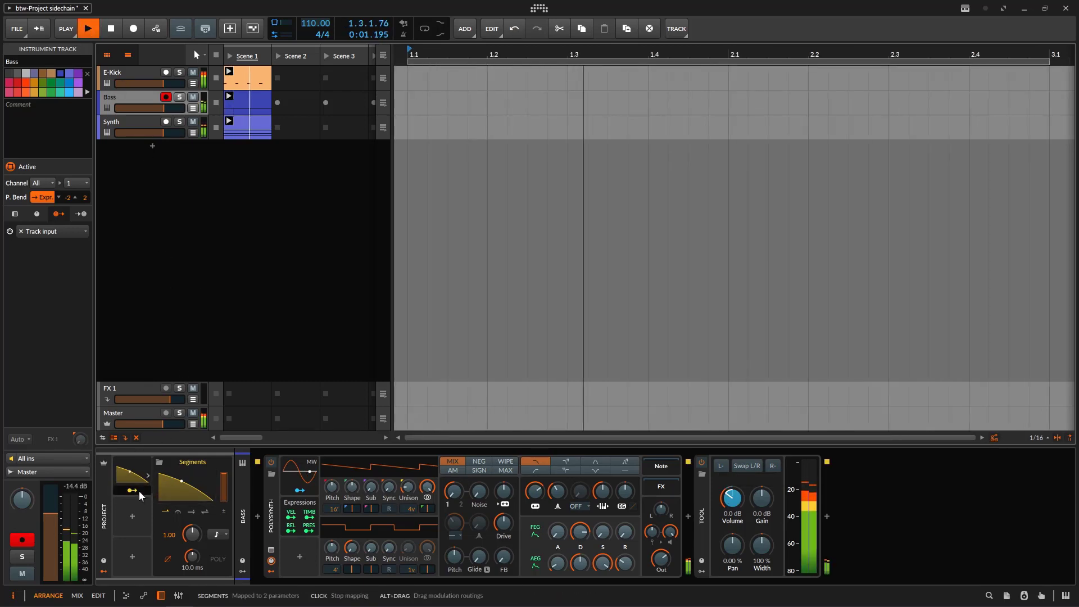
- Solo the Bass track together with the Synth track to audition the ducking, and clear the solos
left_click(180, 98)
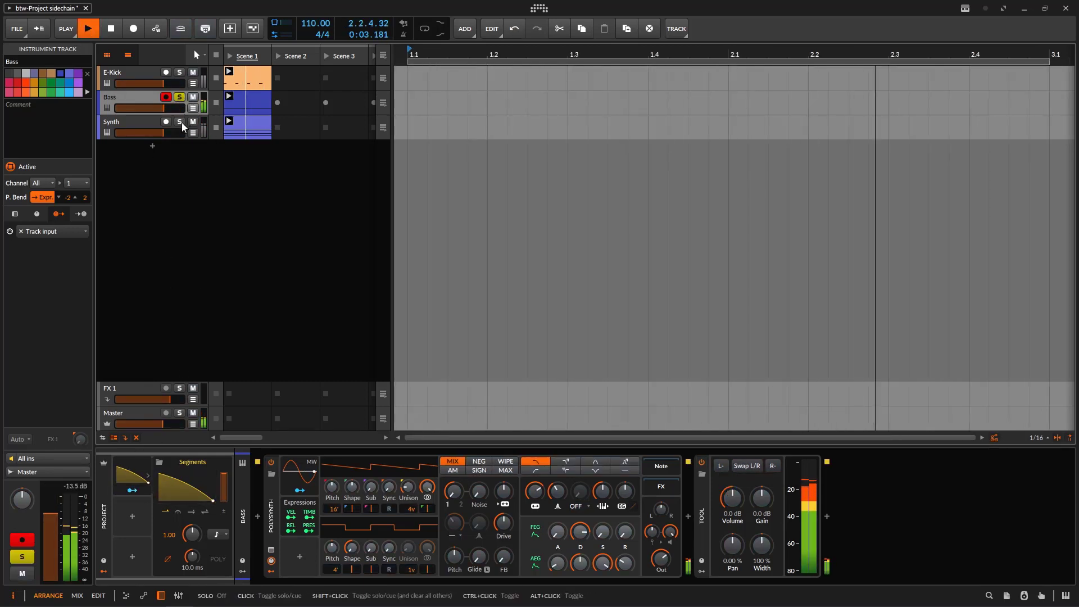
left_click(180, 122)
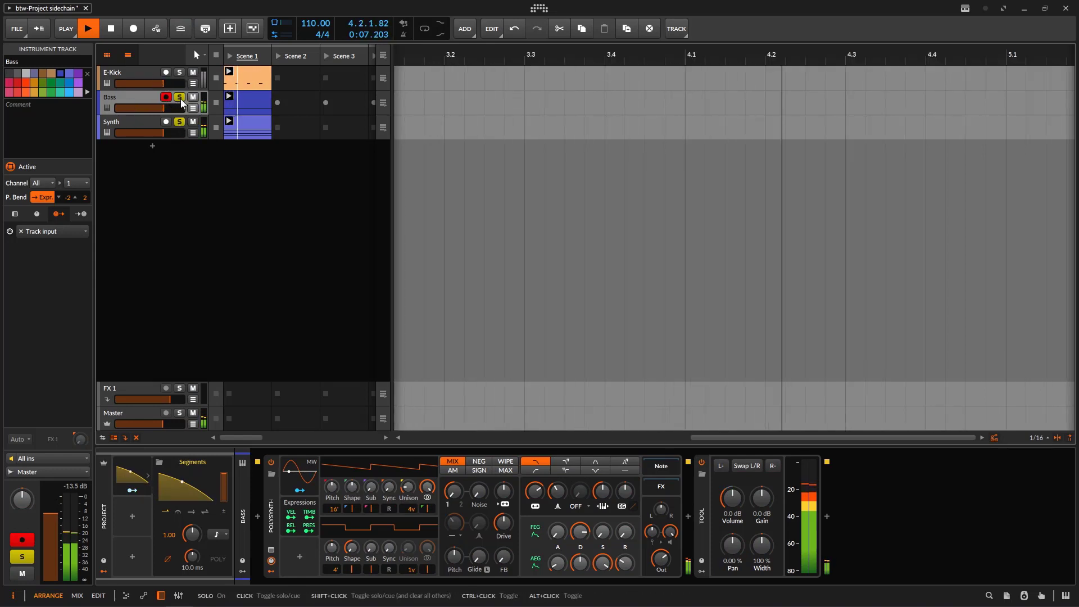
left_click(181, 124)
left_click(180, 122)
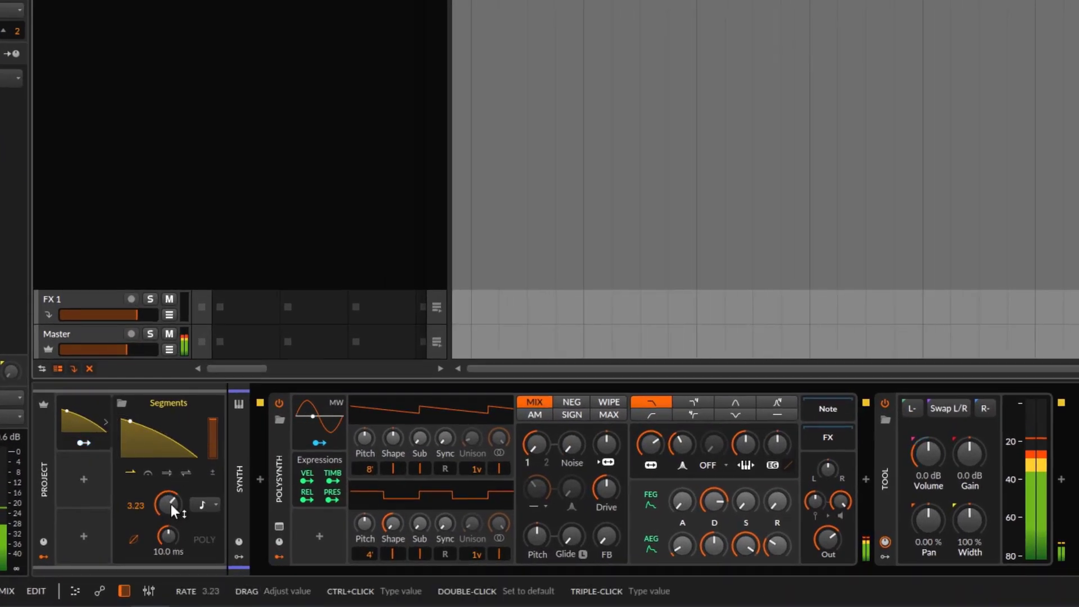
- Try a rate of 0.26 and a smoothing time of 1.23 s on the Segments modulator, restoring each to its default
left_click_drag(170, 504, 170, 534)
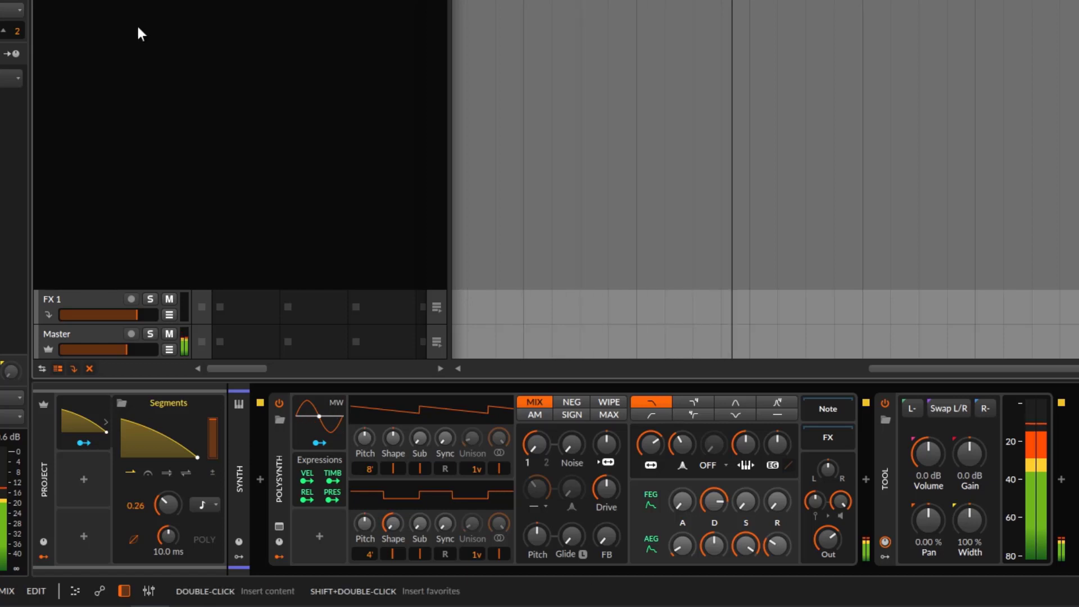
double_click(170, 499)
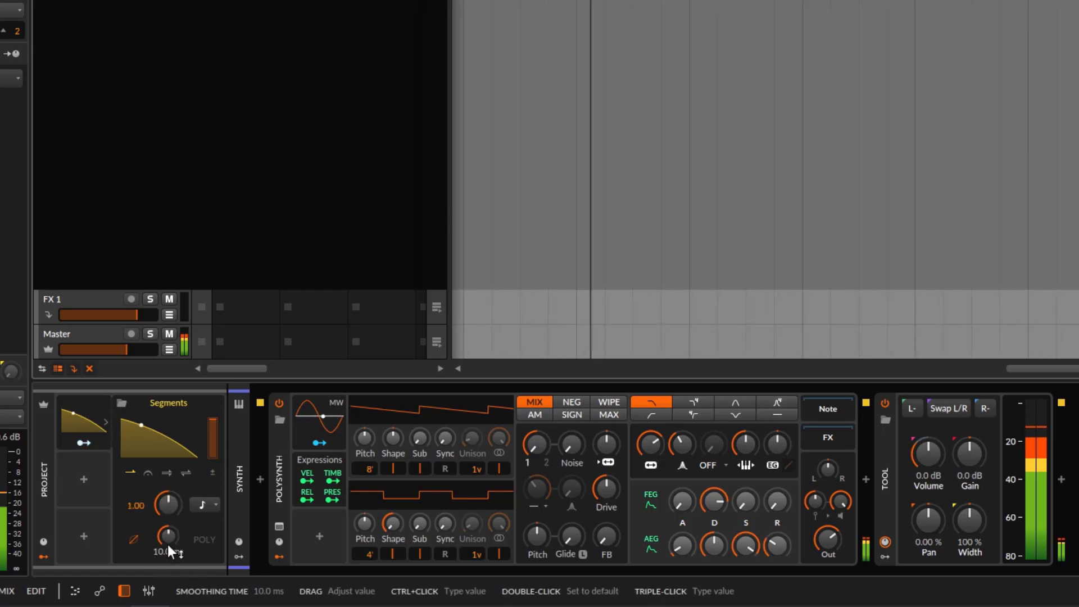
left_click_drag(167, 540, 168, 489)
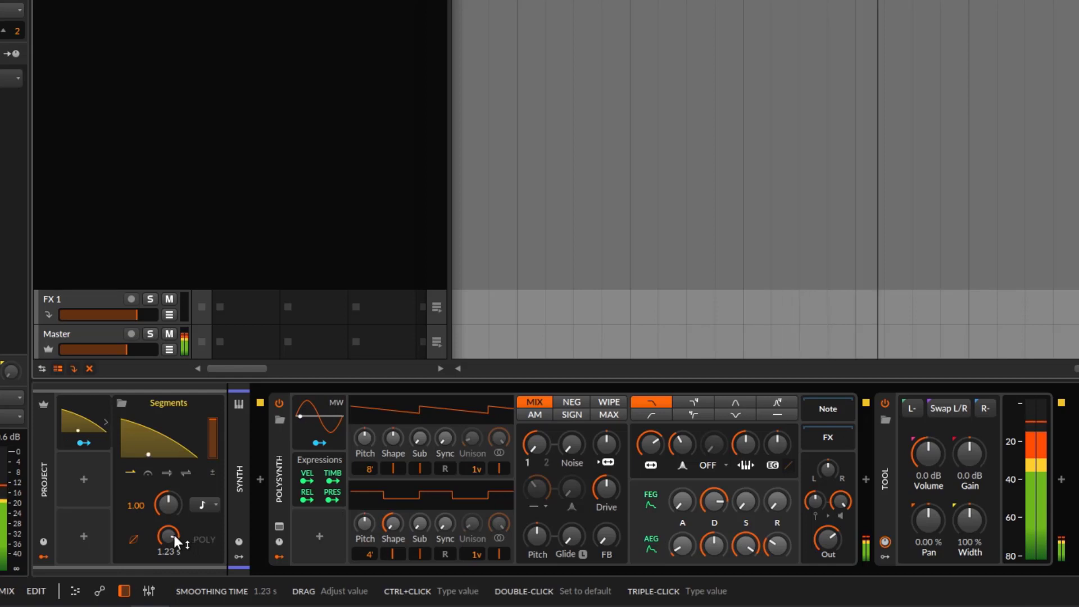
left_click_drag(174, 535, 173, 573)
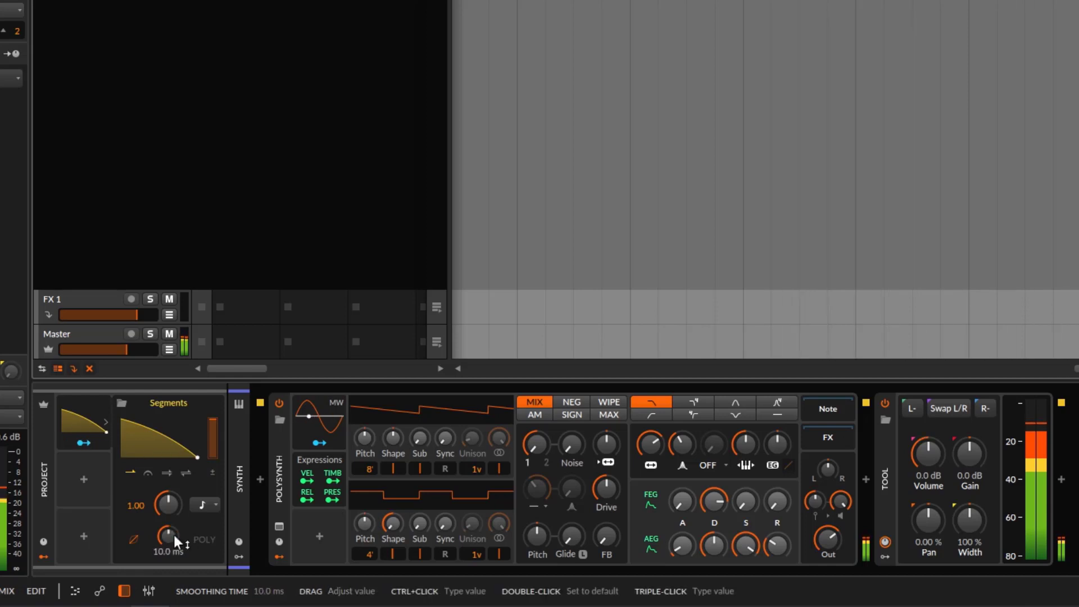
- Toggle the Segments modulator's smoothing off and back on, and stop playback
left_click(130, 538)
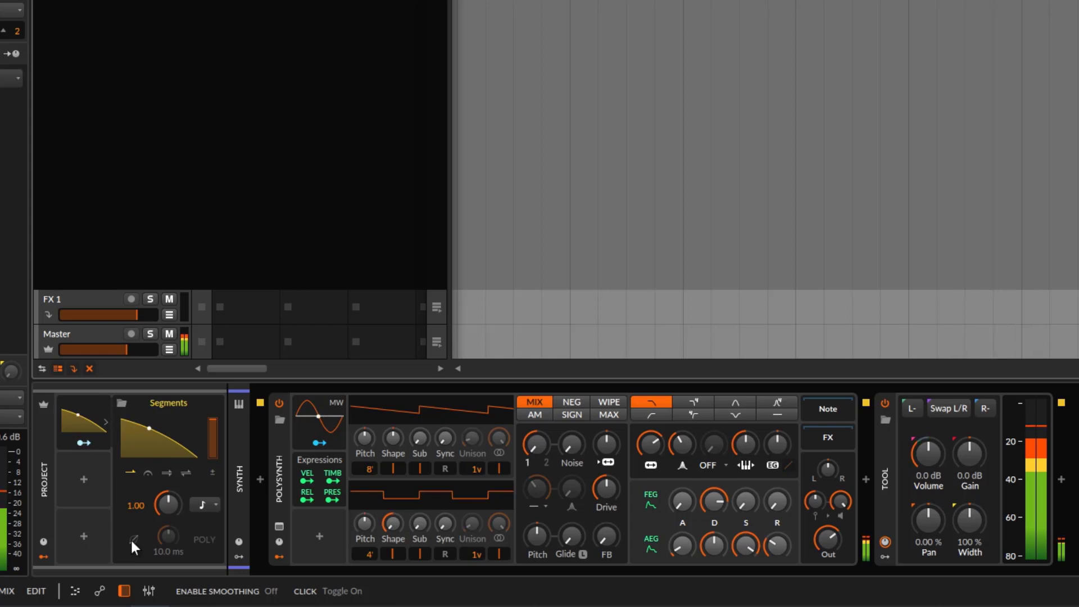
left_click(131, 540)
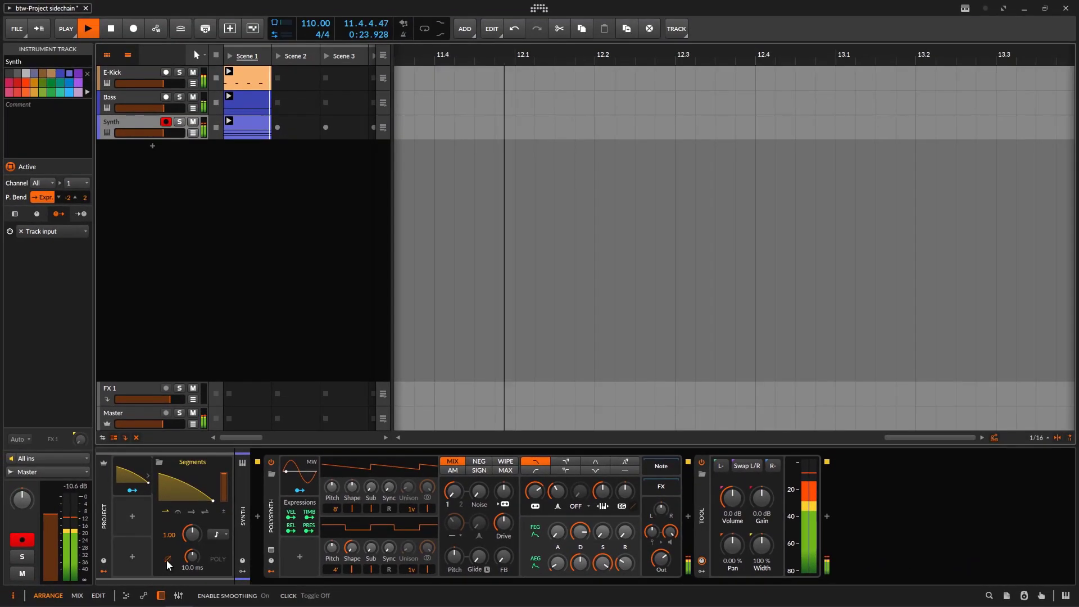
key("space")
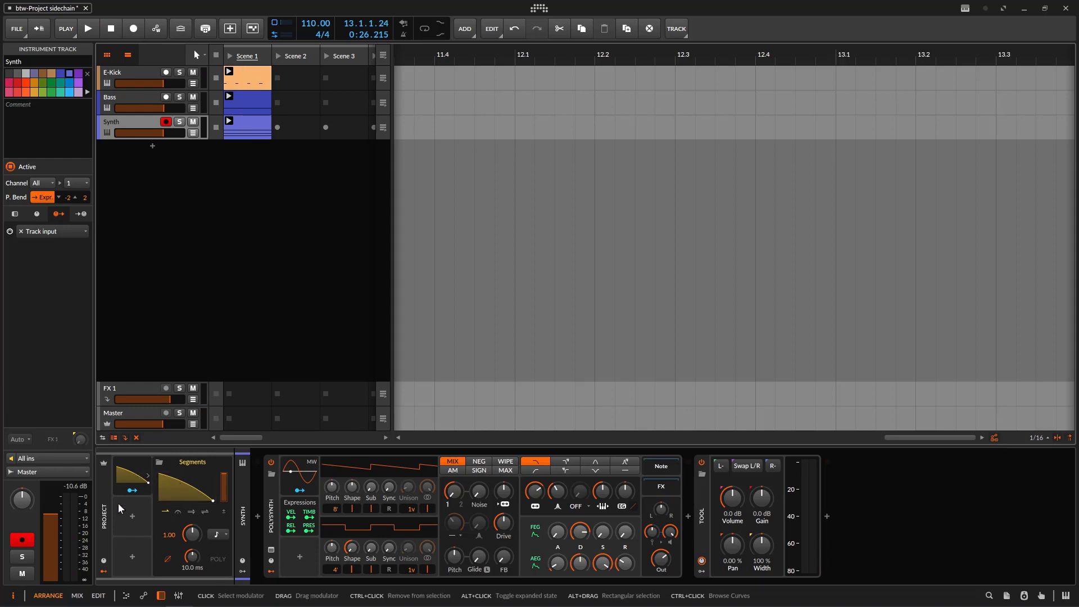
- Remove both volume mappings from the project-level Segments modulator and hide the project's modulators
left_click(135, 472)
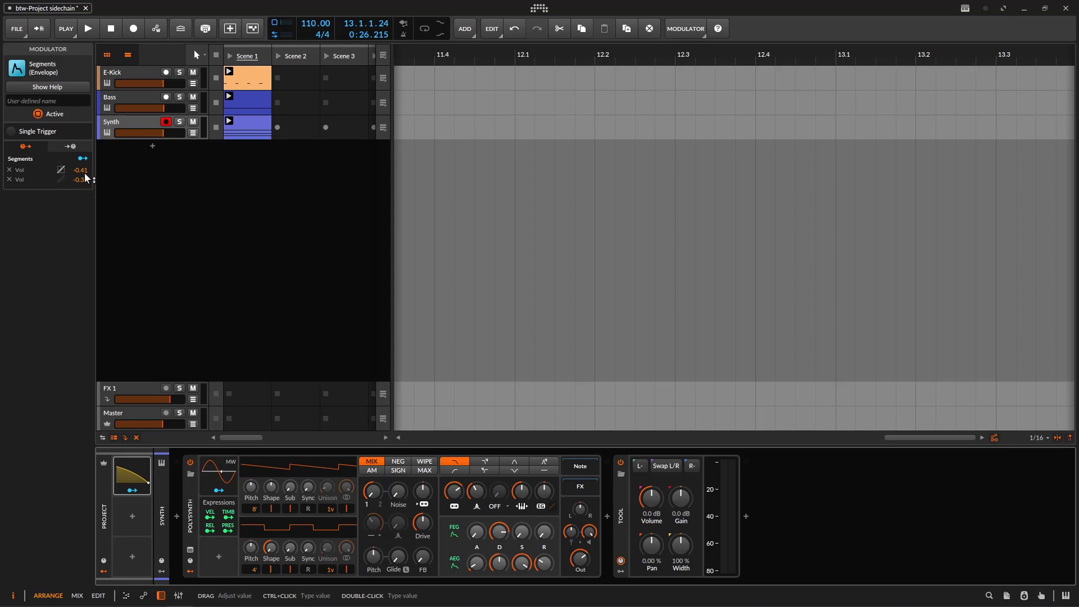
left_click(9, 169)
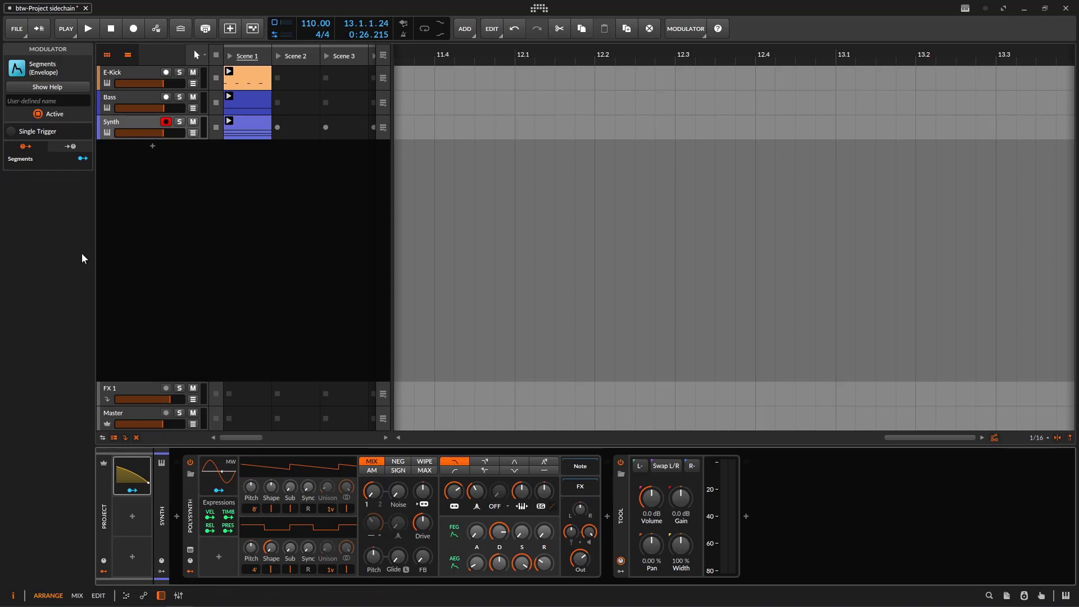
left_click(101, 500)
left_click(103, 574)
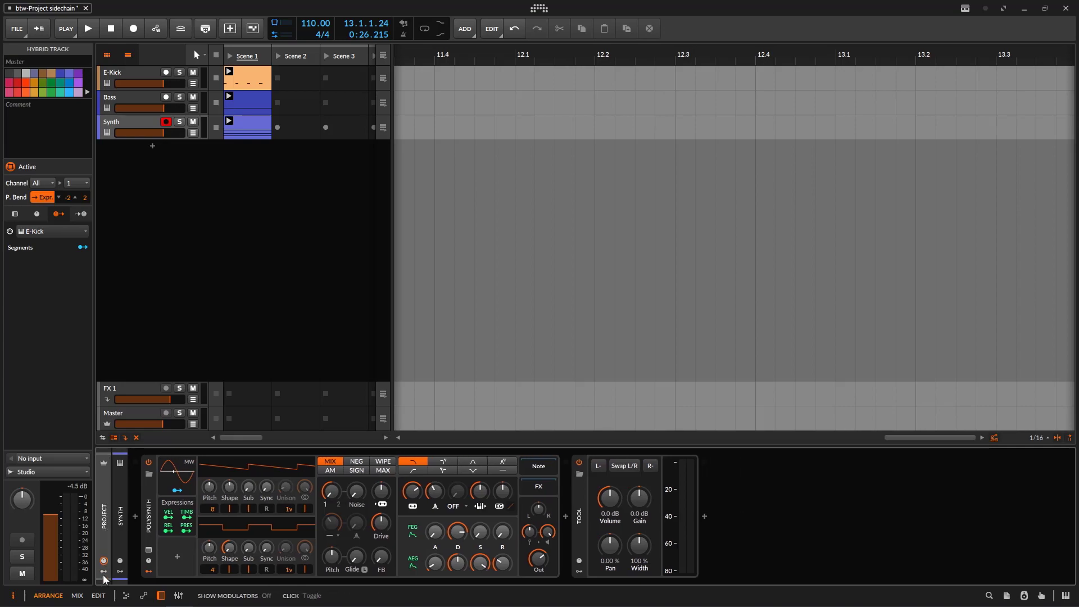
- Show the Synth track's modulators and insert a Segments modulator into the first slot
left_click(168, 558)
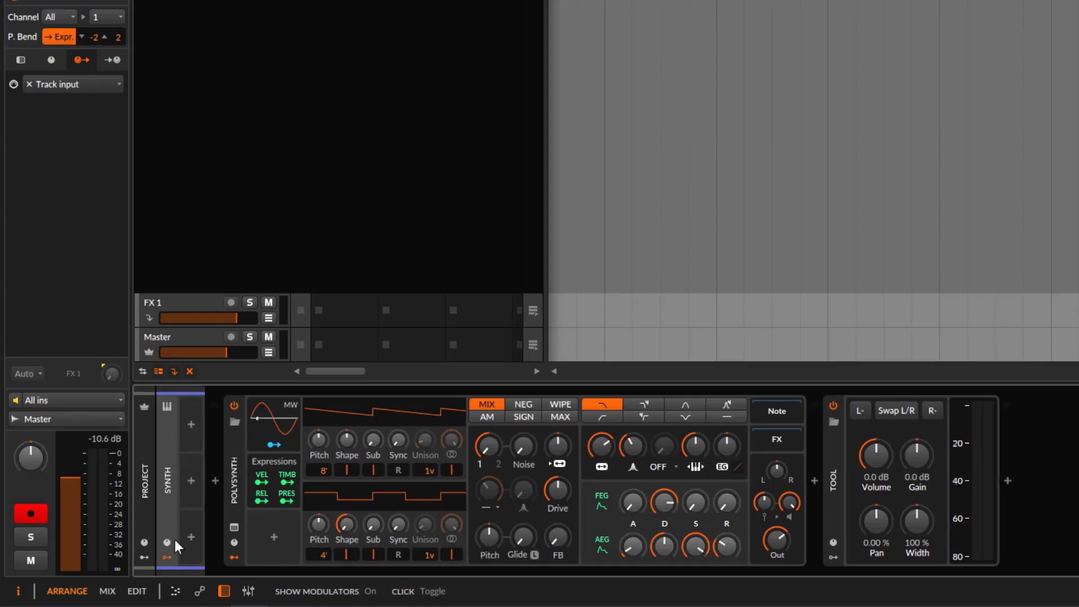
left_click(189, 424)
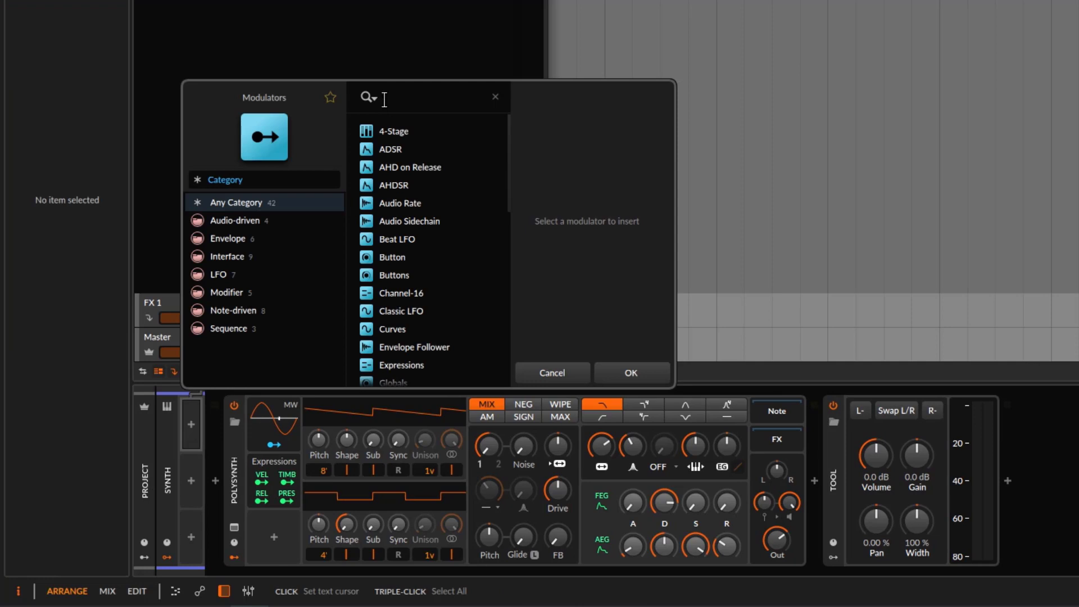
type("seg")
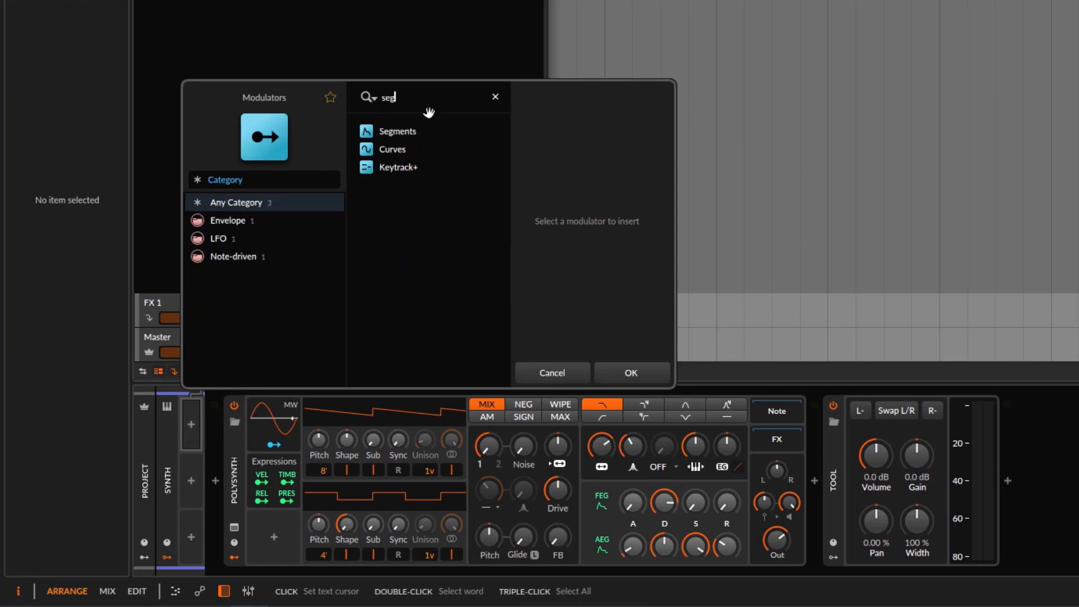
left_click(406, 132)
left_click(635, 373)
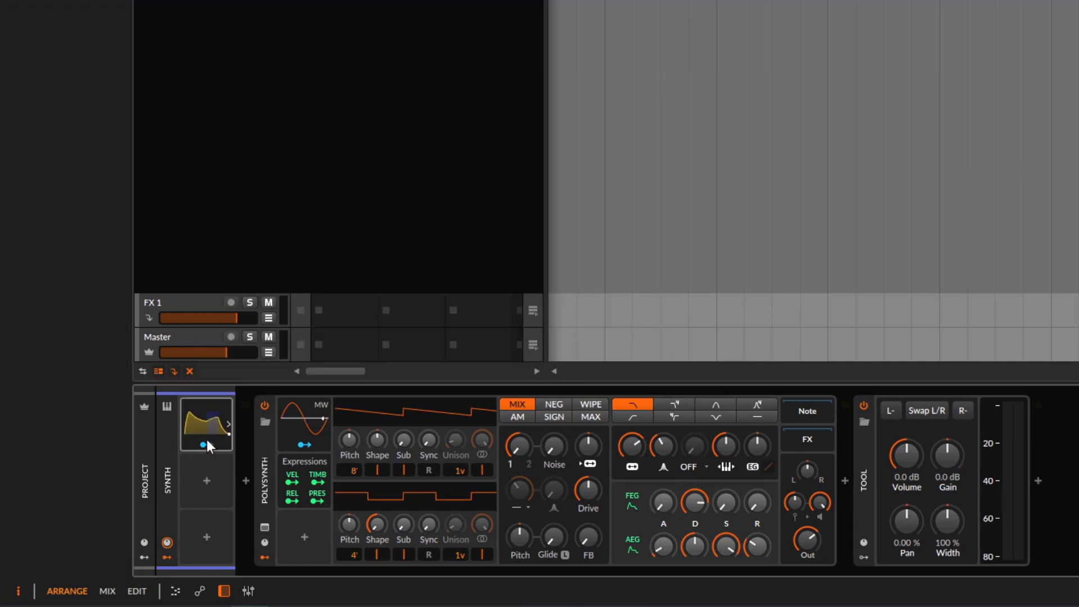
- Map the Synth track's Segments modulator to the Tool device's Volume with an amount of -0.33 and start playback
left_click(209, 445)
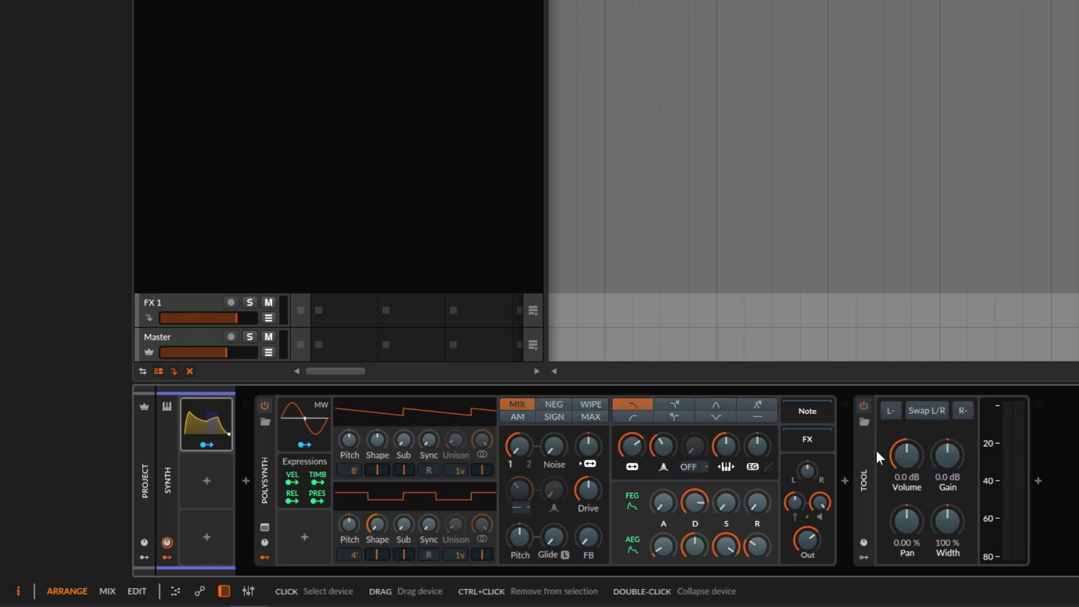
left_click_drag(903, 455, 903, 458)
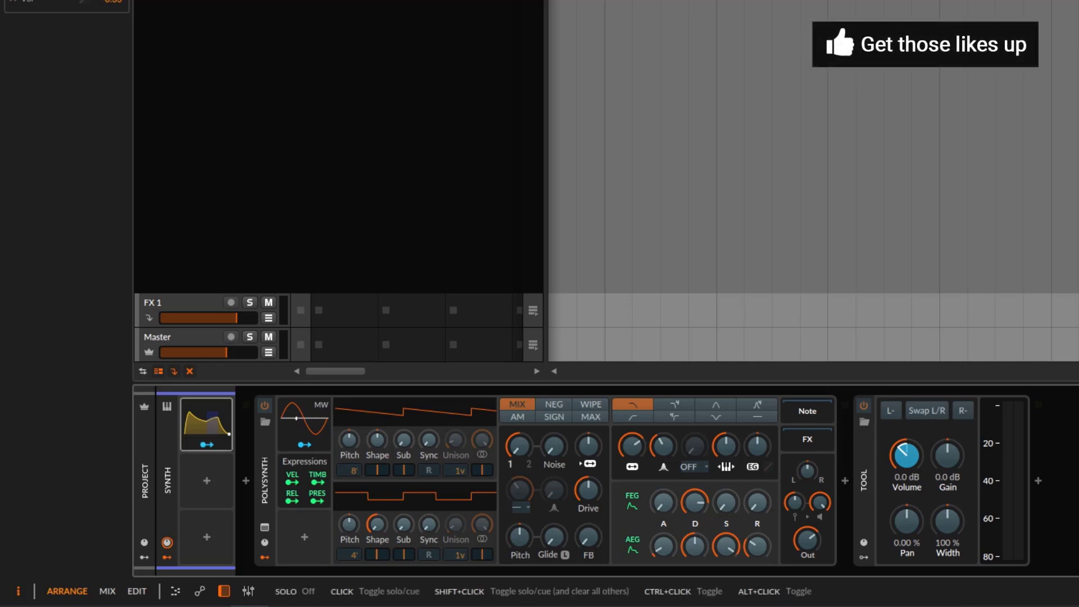
key("space")
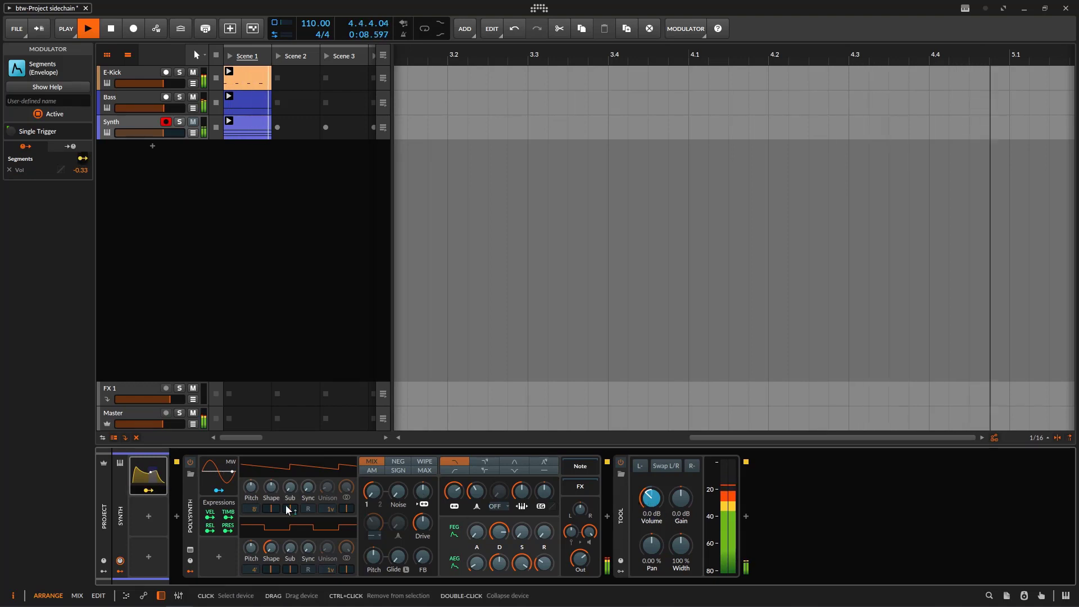
- Set the note source for the Synth track's modulators to the E-Kick track
left_click(121, 493)
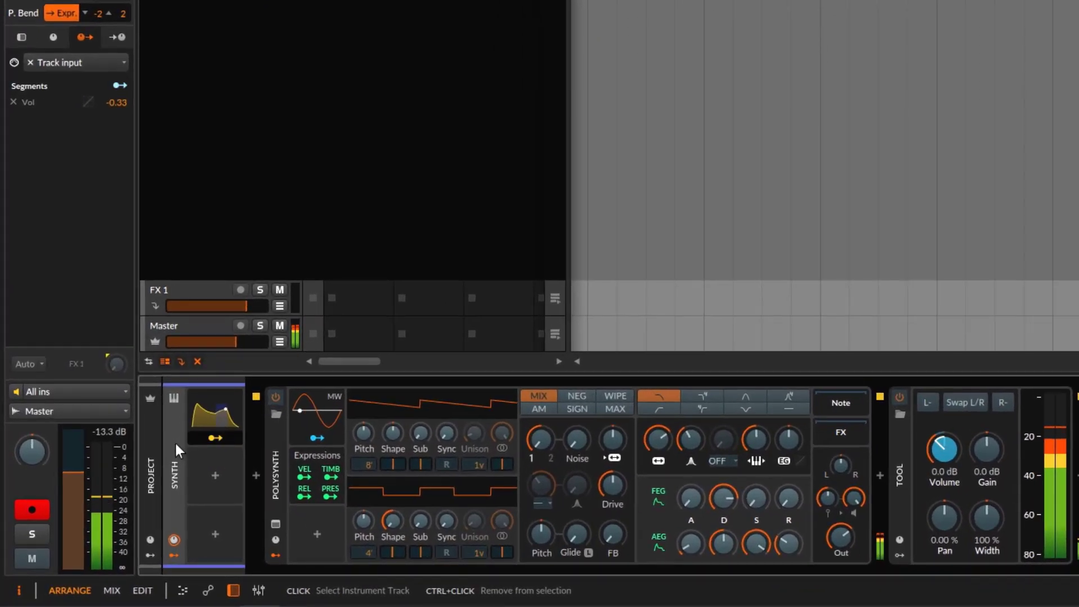
left_click(59, 62)
mouse_move(92, 237)
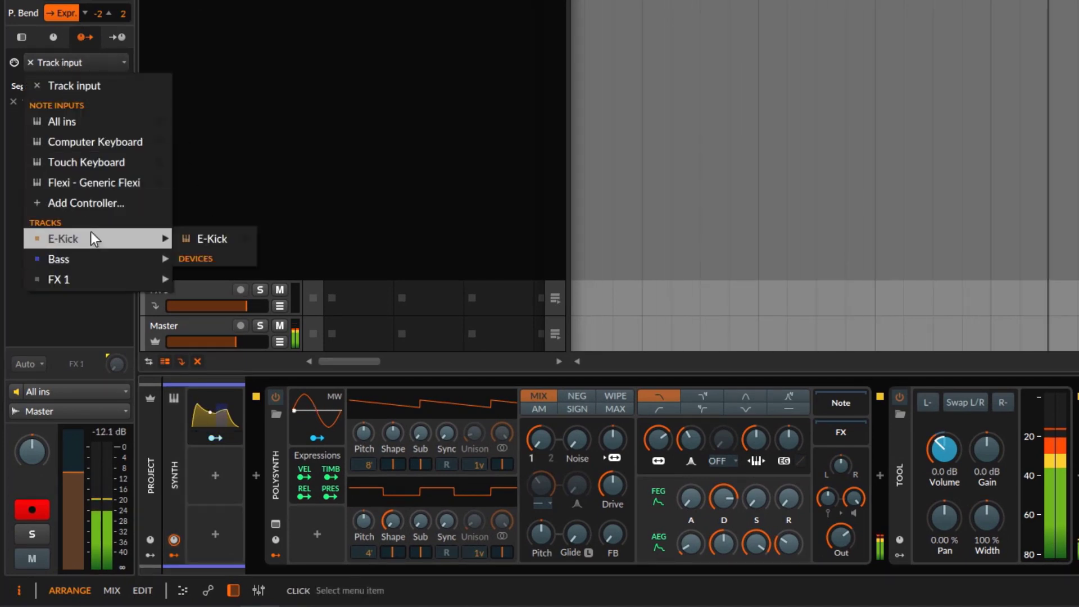
left_click(215, 230)
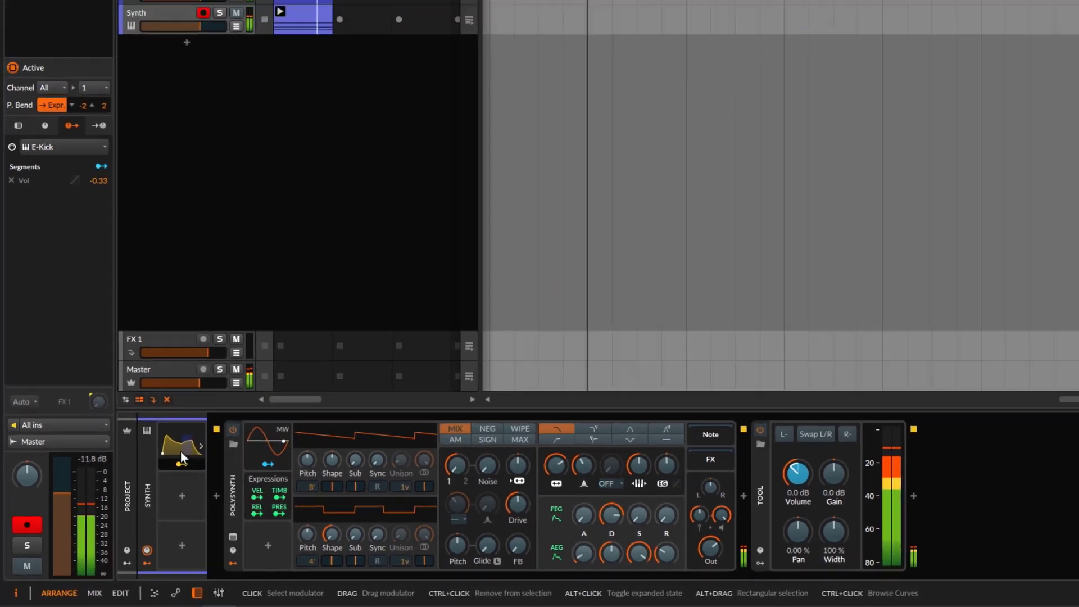
- Switch the Synth track's Segments to non-looping mode and reduce its curve to a single decay, with the peak at the very start
left_click(236, 417)
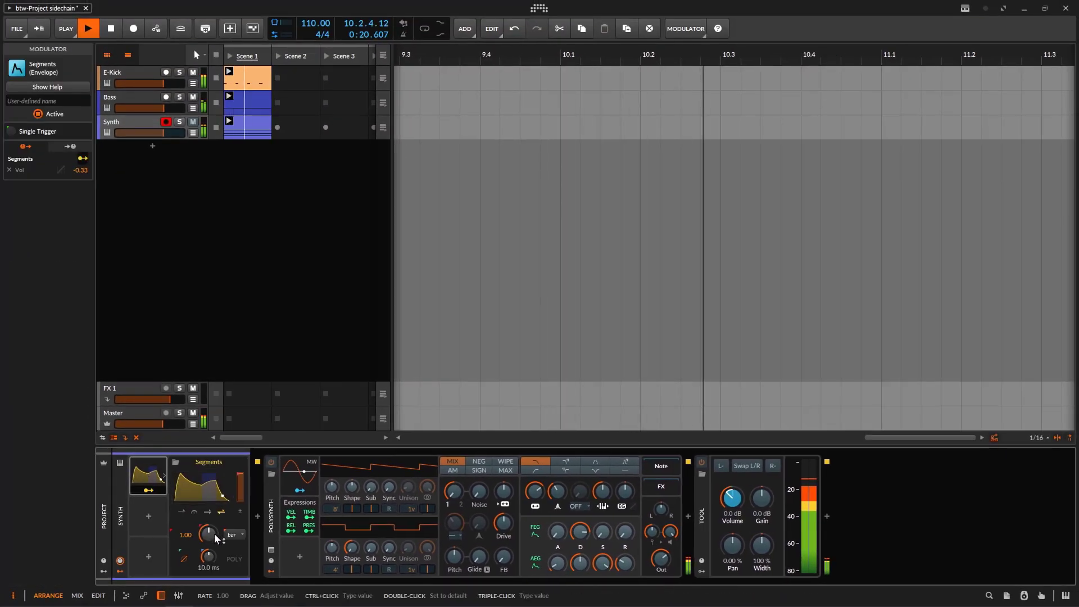
left_click(203, 488)
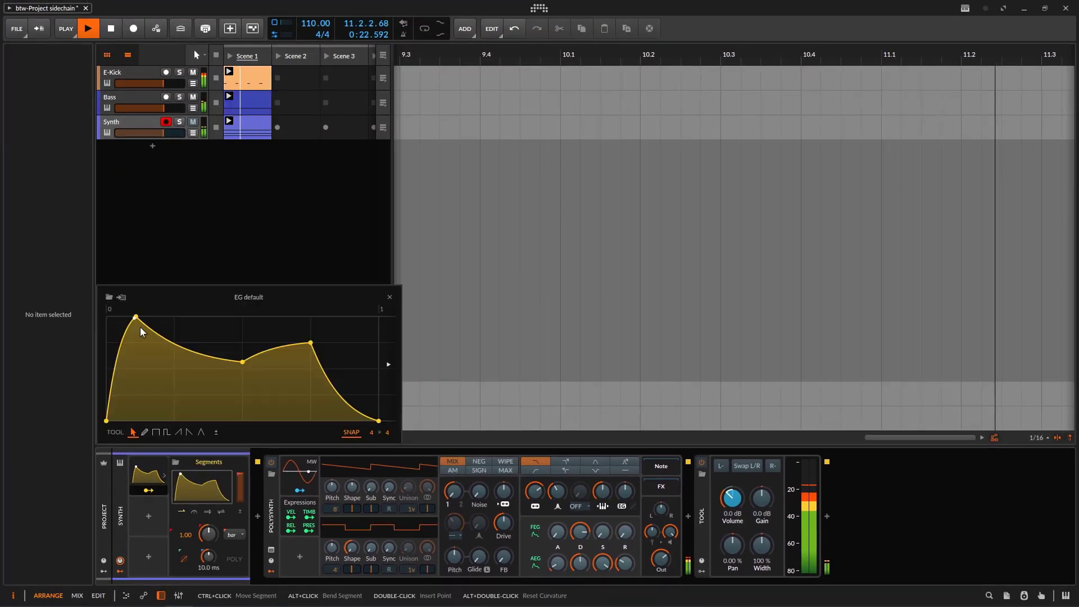
left_click_drag(135, 317, 105, 317)
left_click_drag(355, 334, 209, 442)
key("Delete")
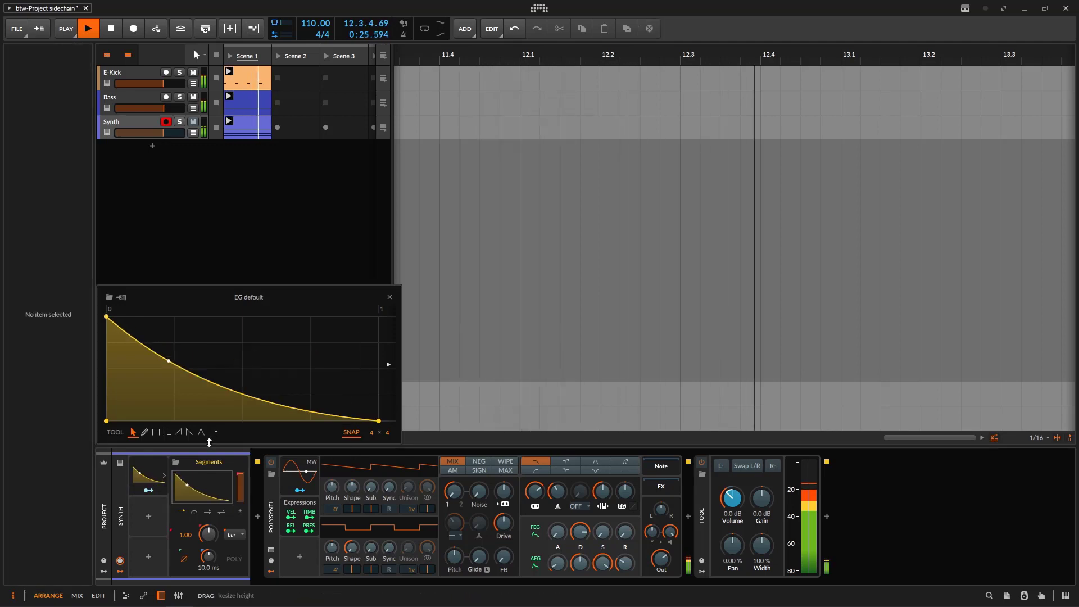
- Set the envelope's timebase to 8th note and bend its decay segment outward, closing the curve editor
left_click(230, 535)
left_click(260, 355)
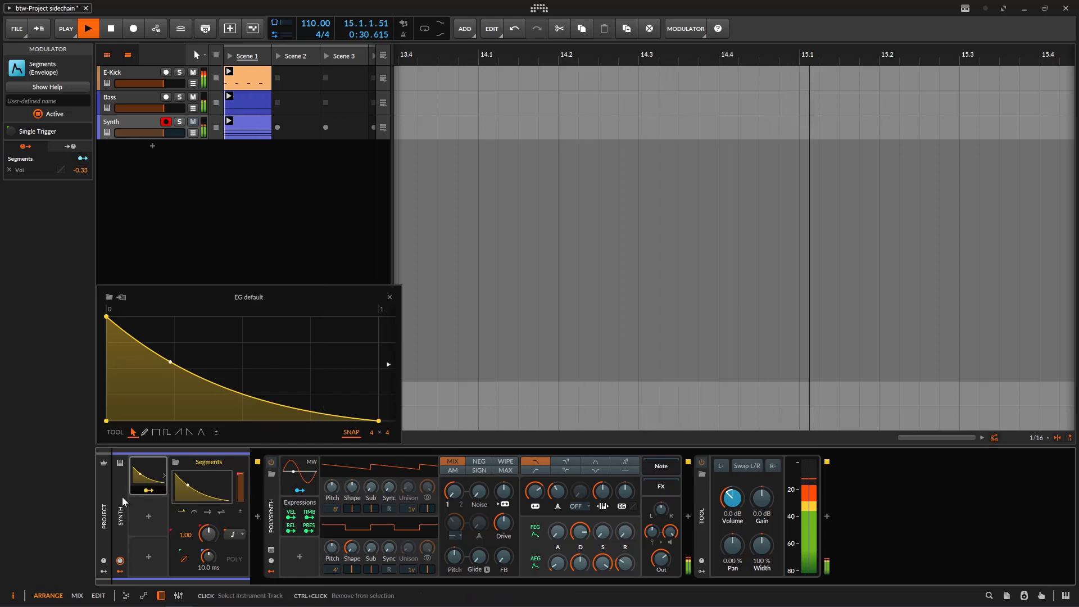
left_click_drag(231, 388, 232, 345)
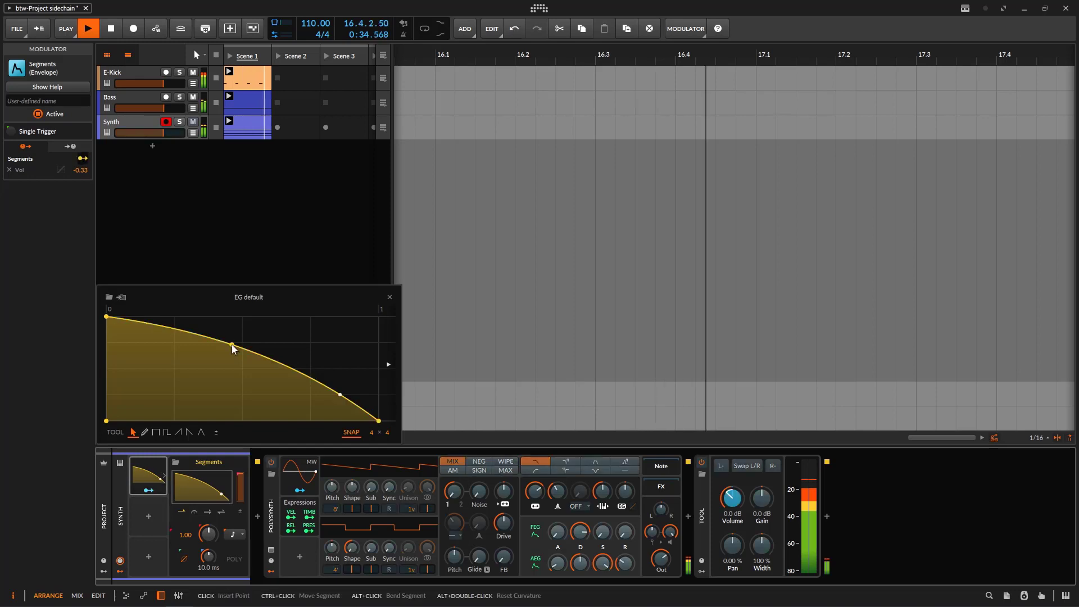
left_click(390, 297)
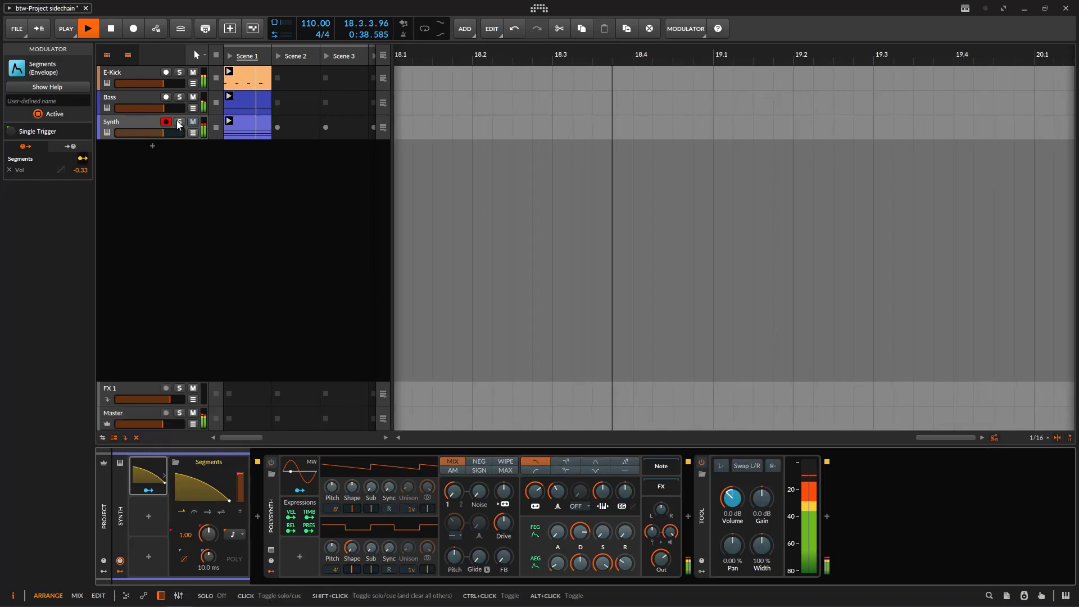
- Solo and unsolo the Bass track to hear it without ducking, and show the project's modulators again
left_click(178, 97)
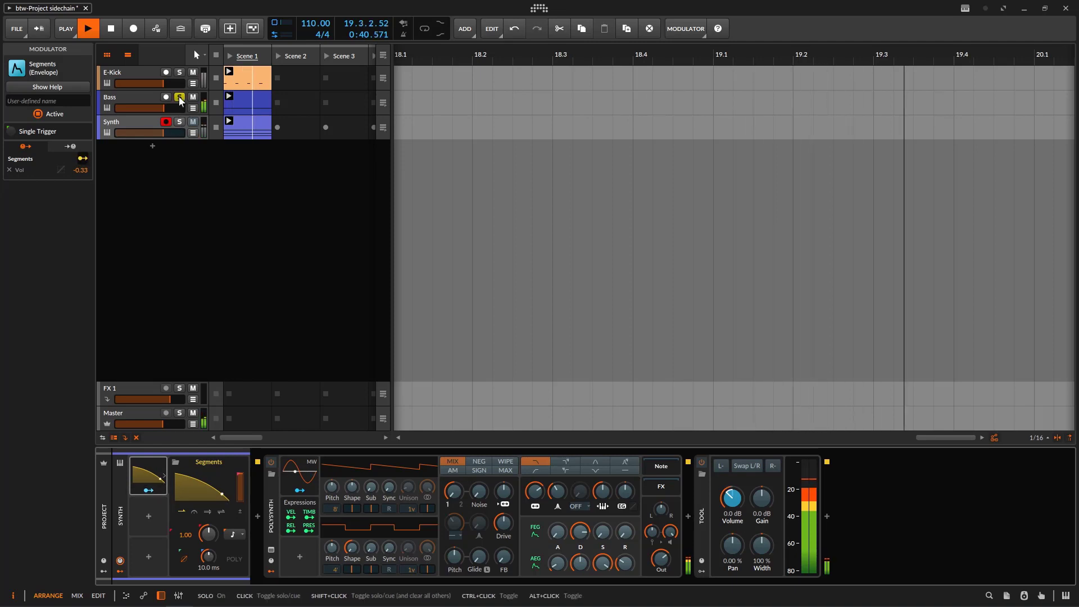
left_click(178, 96)
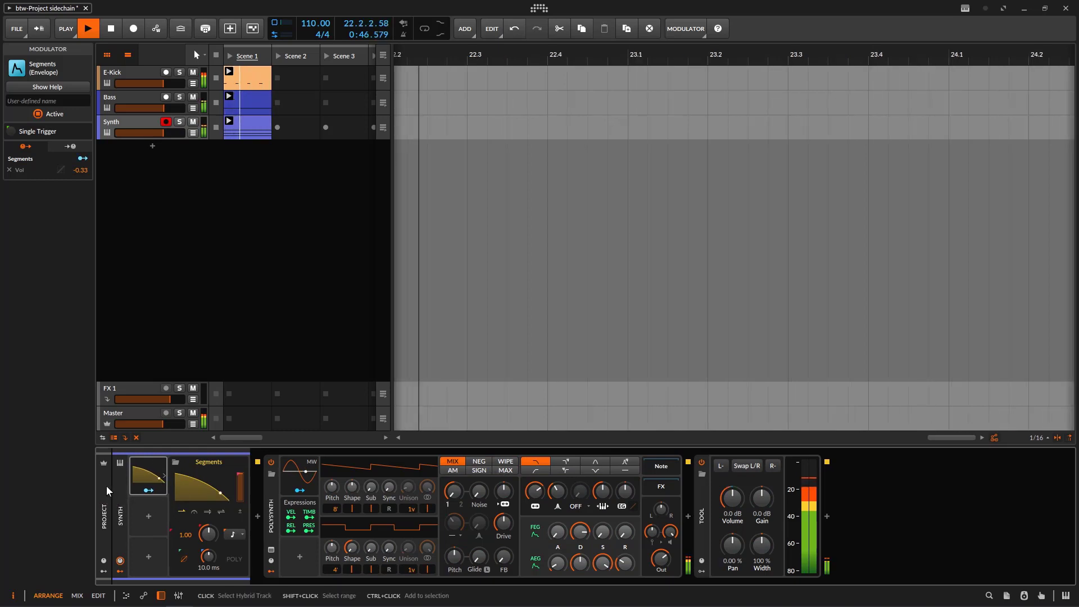
left_click(125, 501)
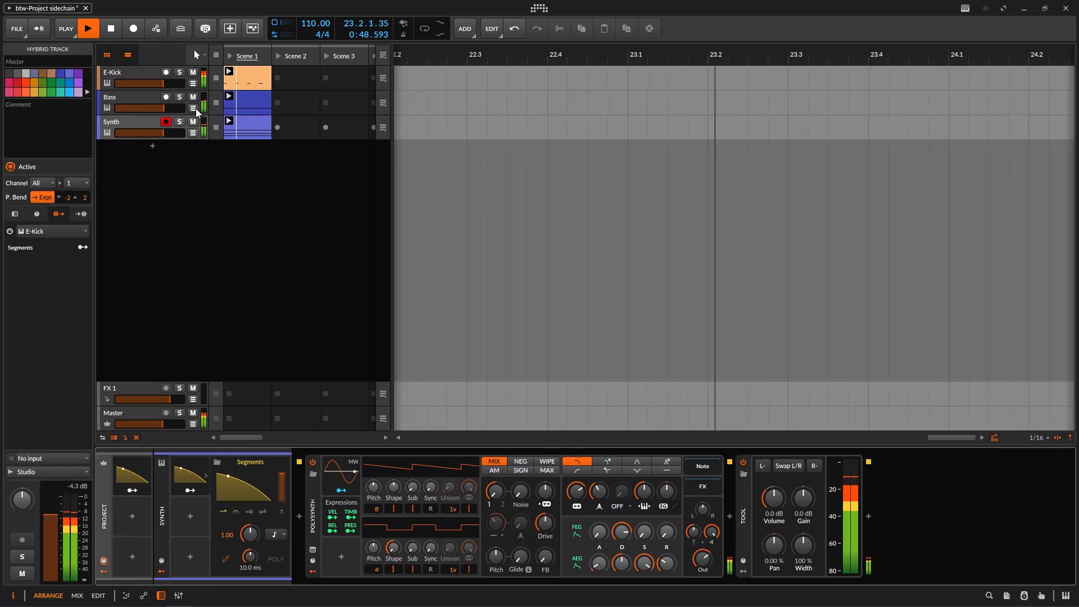
- Solo the Bass track and map the project-level Segments modulator to its Tool volume with an amount of -0.39
left_click(179, 97)
left_click(138, 100)
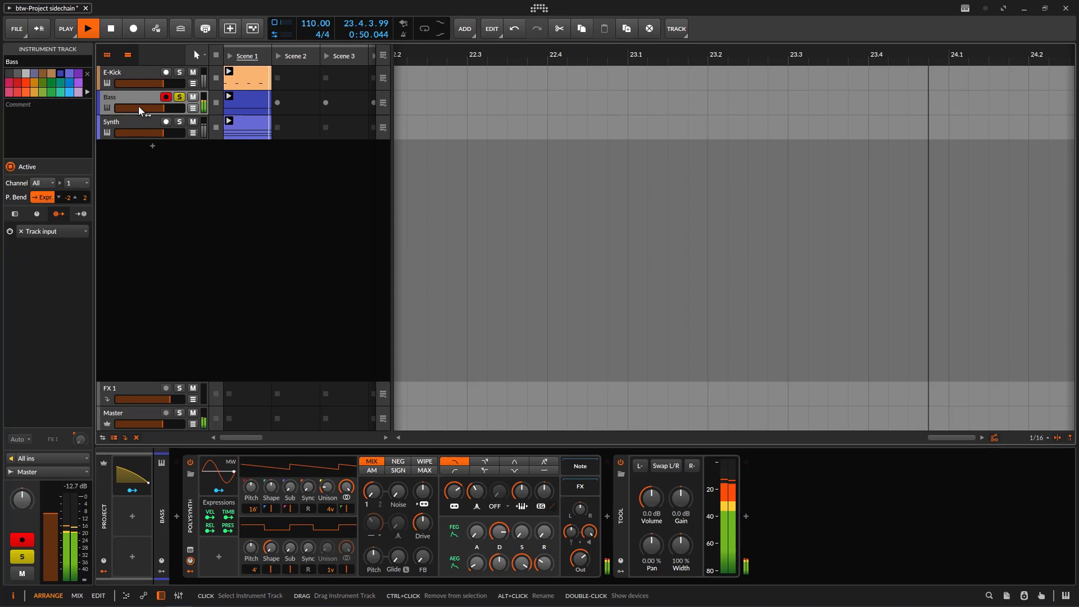
left_click(132, 490)
left_click_drag(650, 497, 651, 506)
left_click(138, 490)
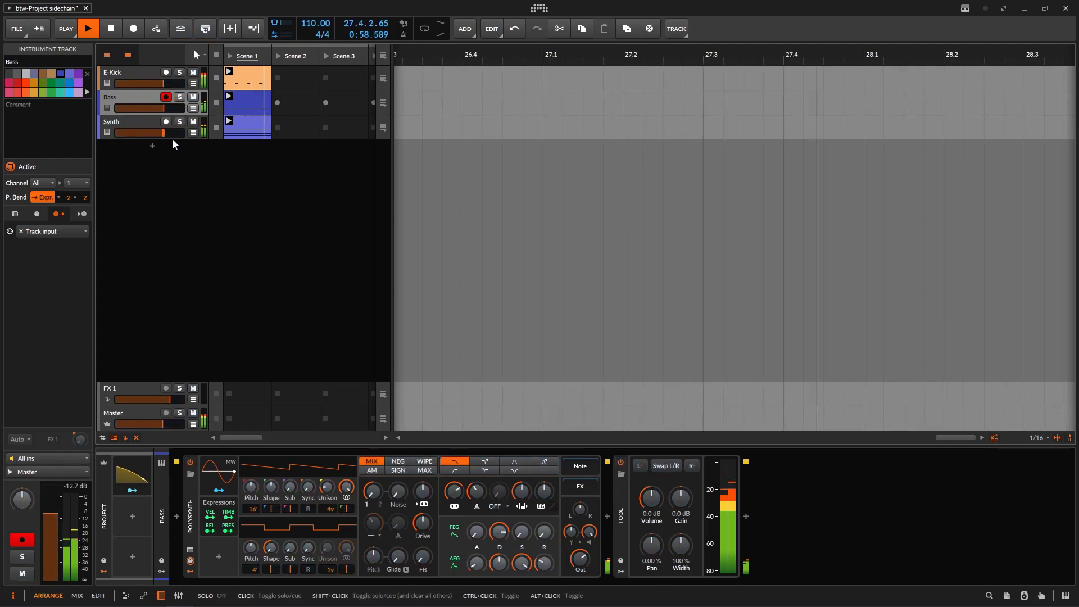
- Bend the decay of the Synth track's own Segments envelope inward into a concave curve, then close the curve editor
left_click(126, 130)
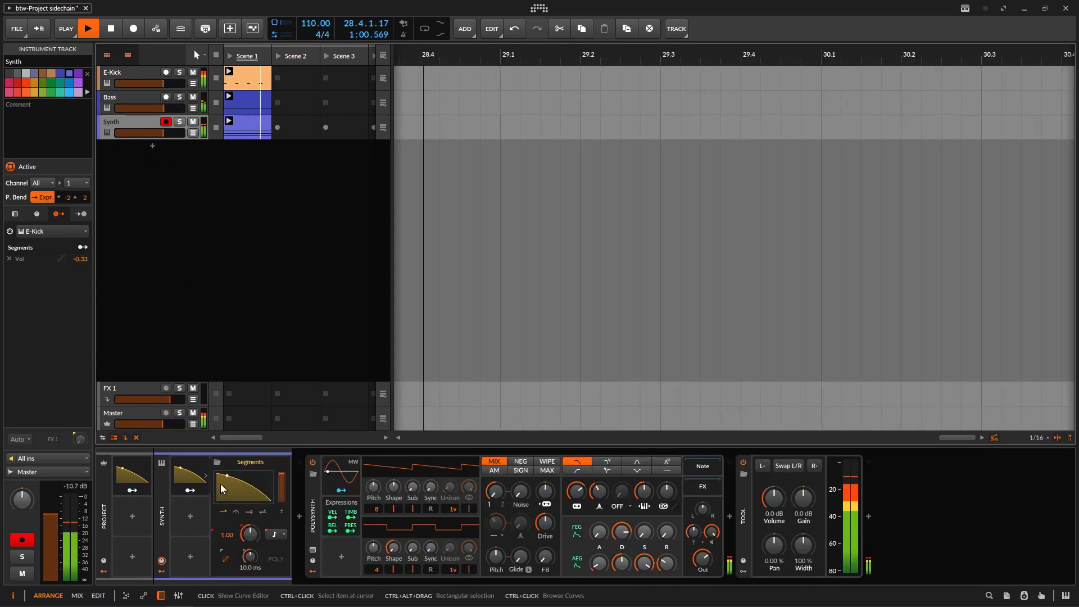
left_click(189, 479)
left_click(205, 476)
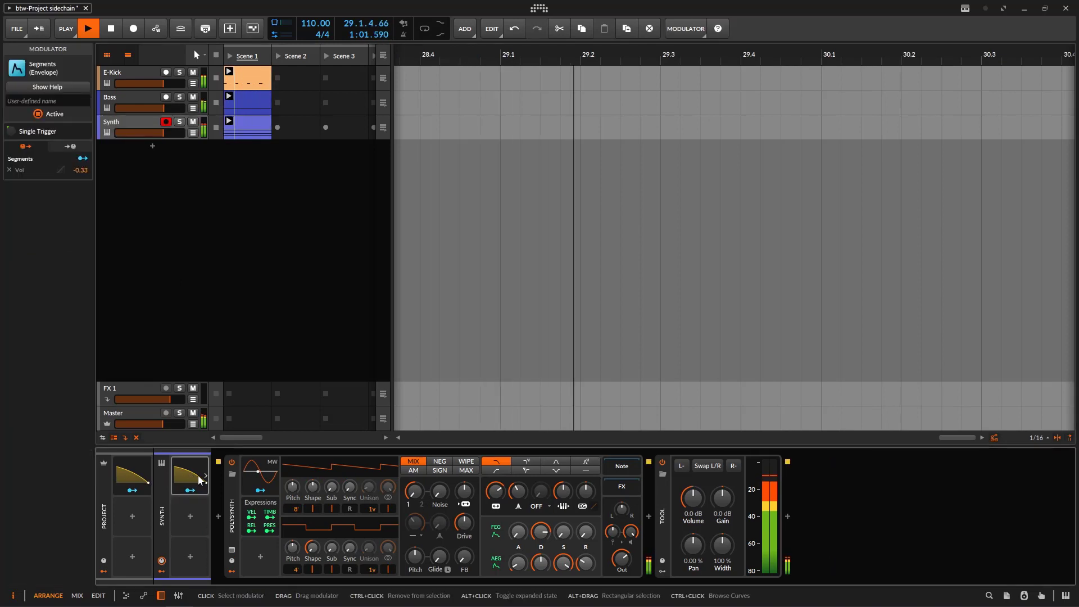
left_click(103, 571)
left_click(163, 476)
left_click(209, 493)
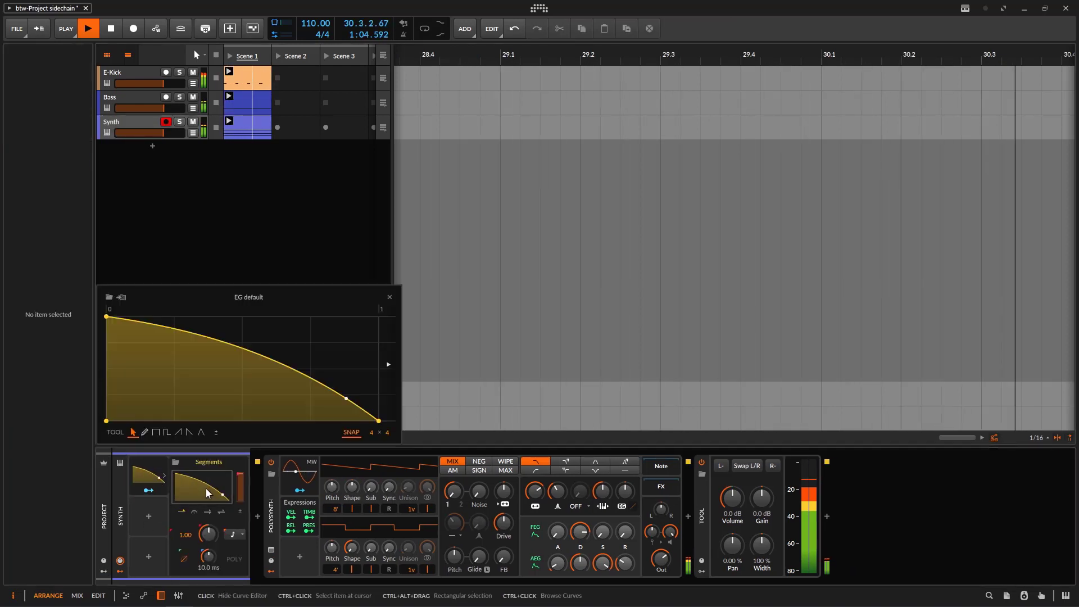
left_click_drag(237, 345, 237, 400)
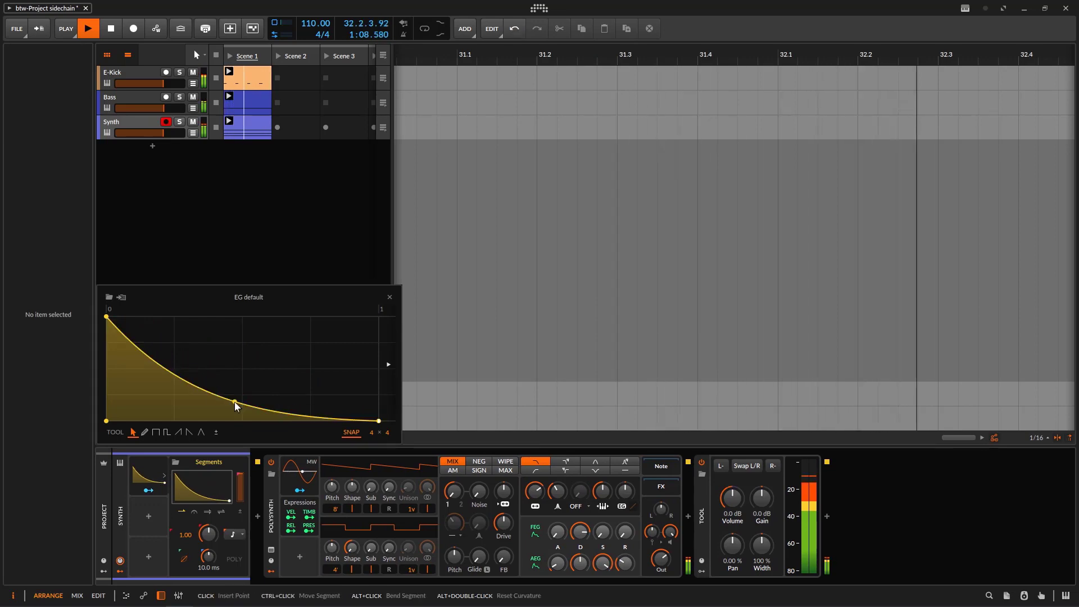
left_click(215, 246)
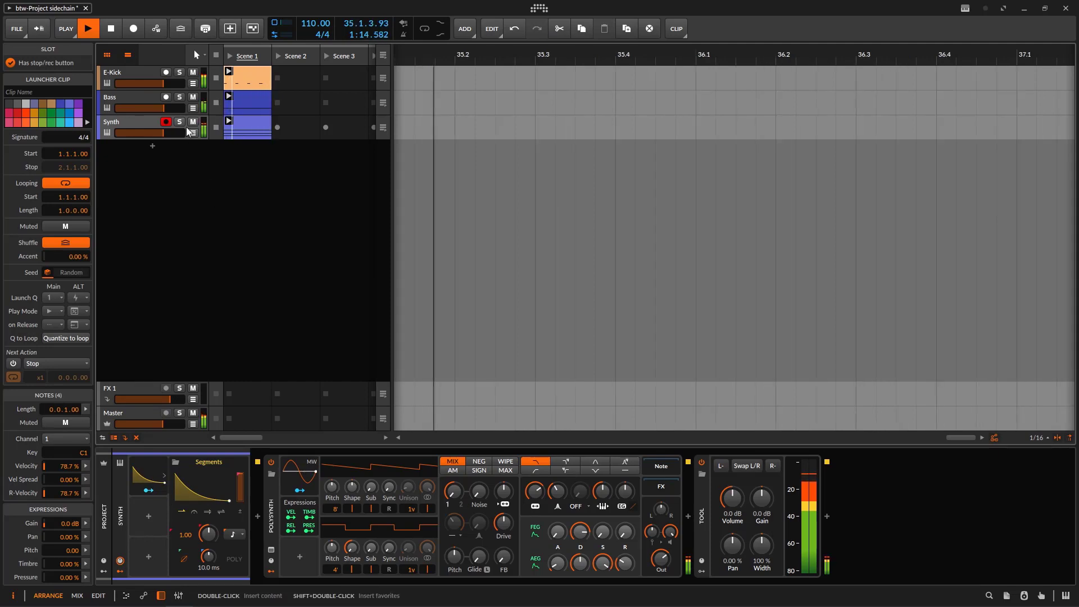
- Show the project's modulators again and stop playback
left_click(291, 352)
key("space")
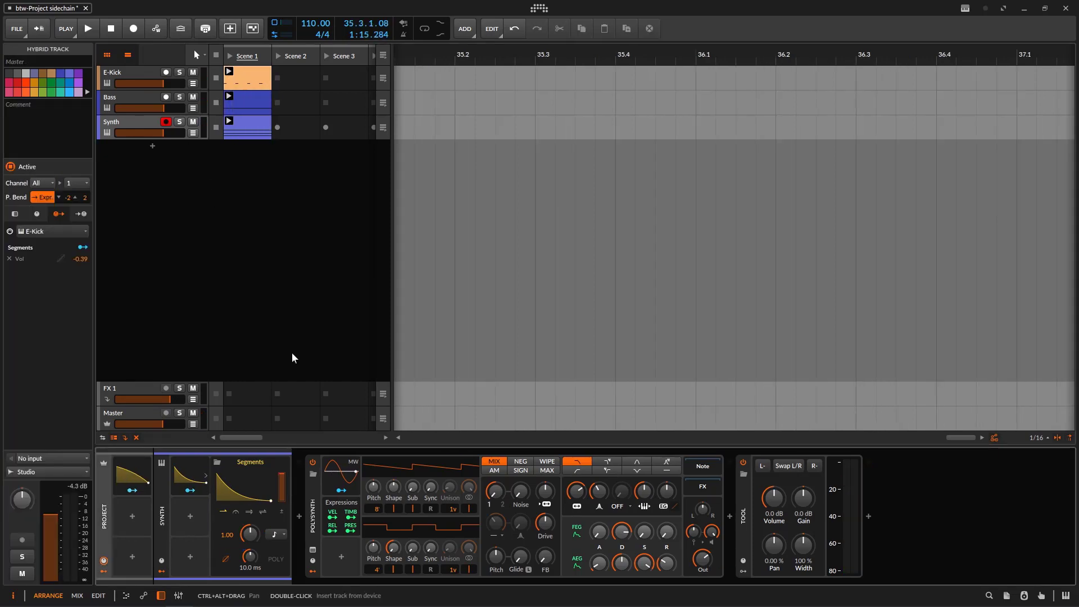